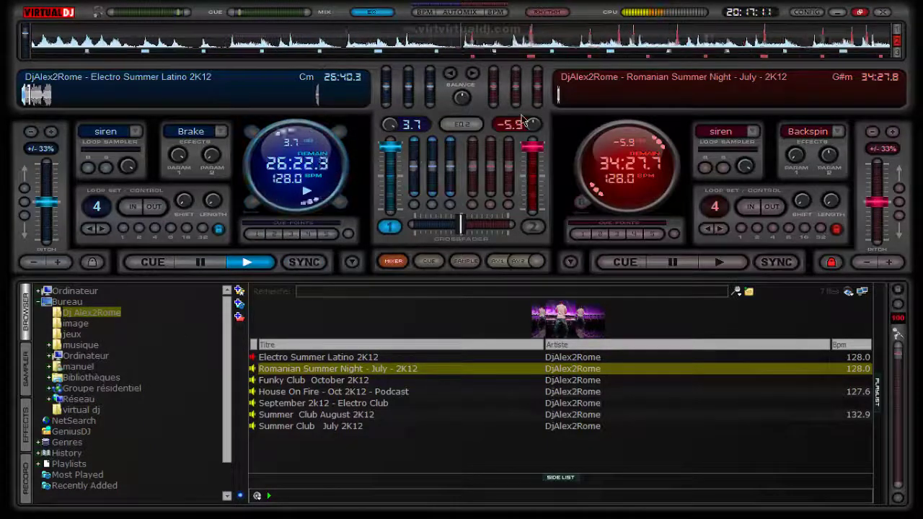
Step: Raise the gain of deck 2 to 1.6
left_click_drag(537, 103, 541, 72)
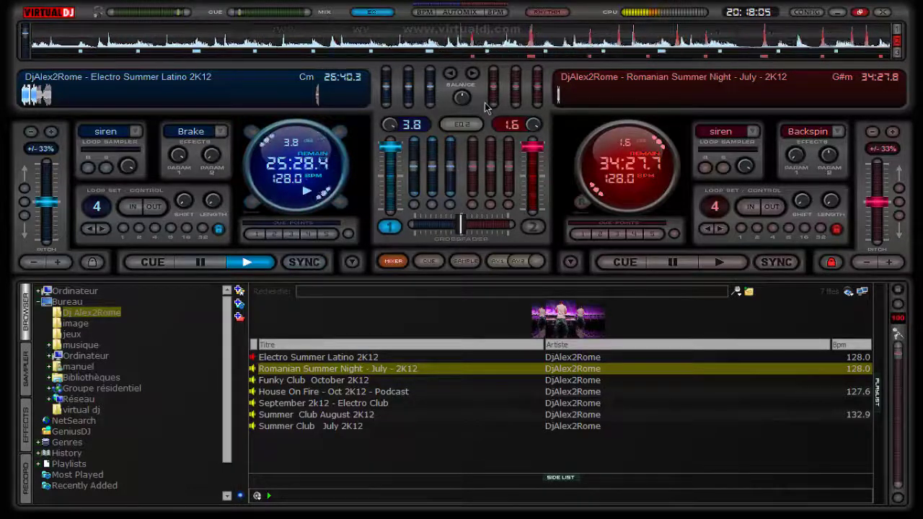
Step: Try the Long_Brake sound effect on deck 1 twice, switching it off after each trial
left_click(26, 372)
left_click(28, 433)
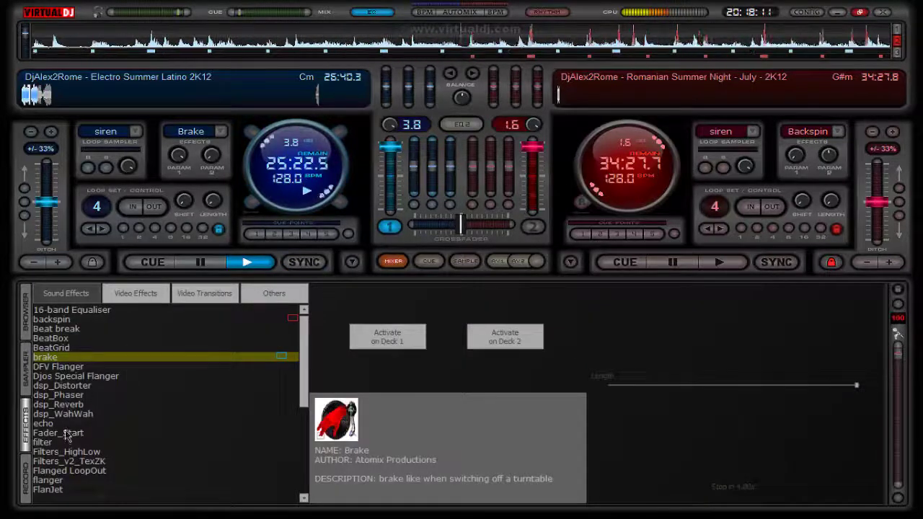
scroll(70, 437, "down", 3)
scroll(69, 437, "down", 3)
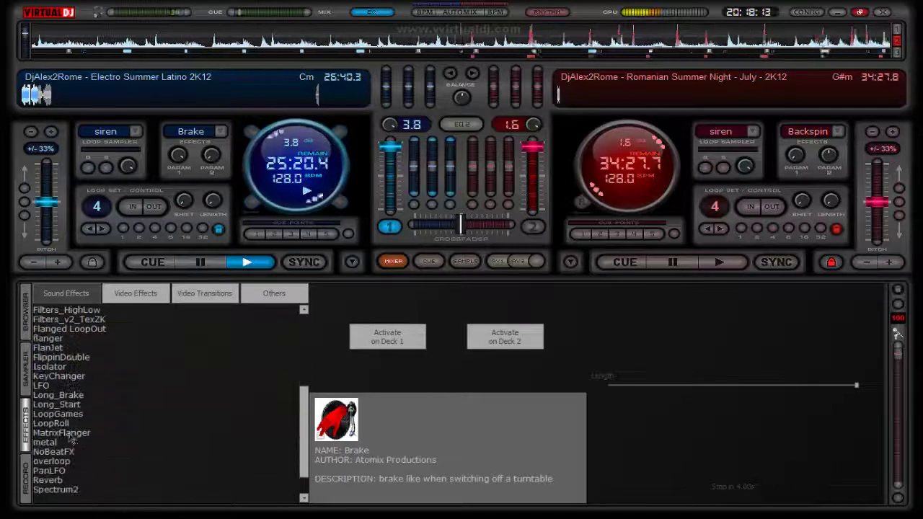
left_click(75, 367)
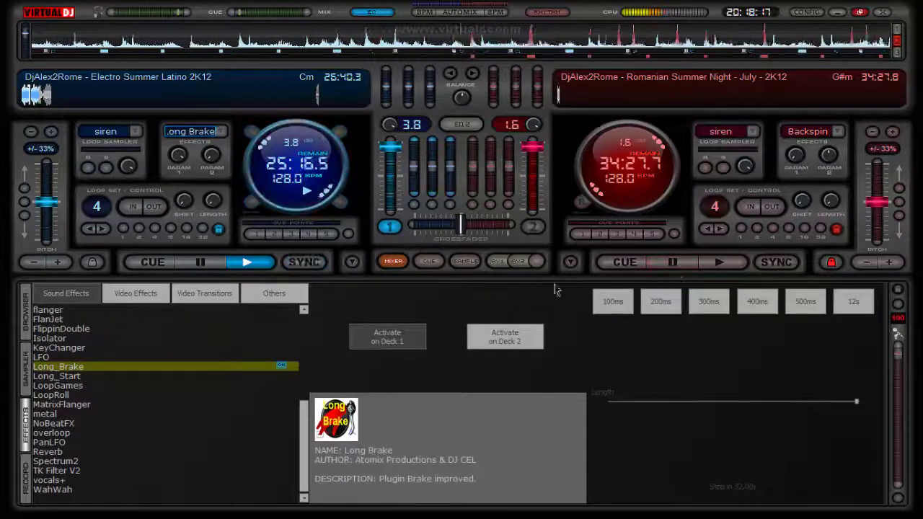
left_click(388, 336)
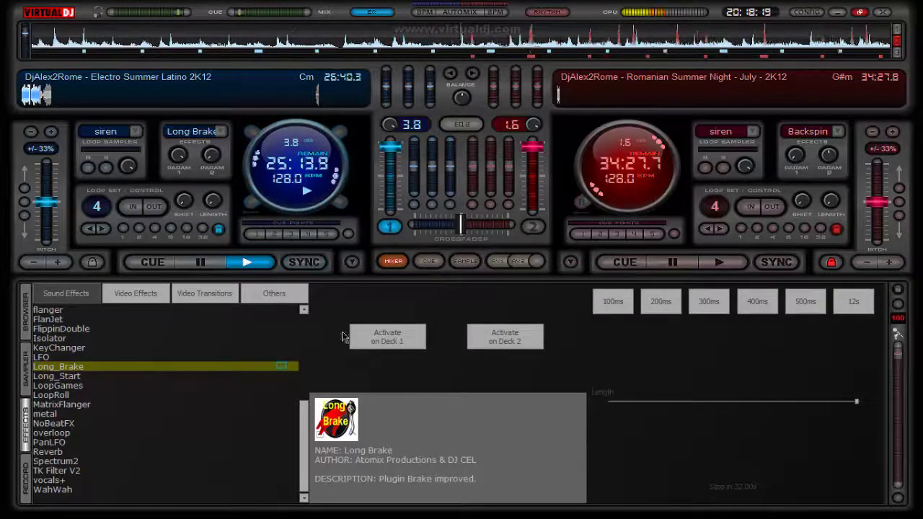
left_click(387, 336)
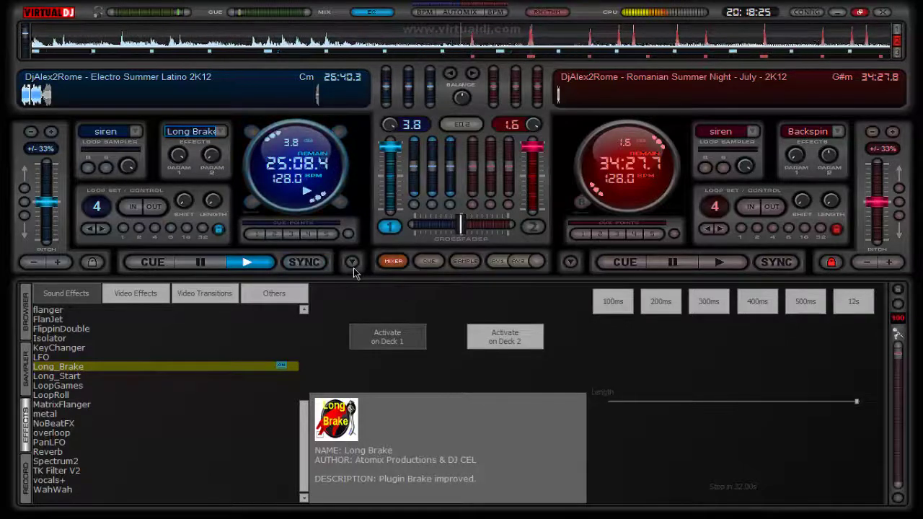
left_click(390, 340)
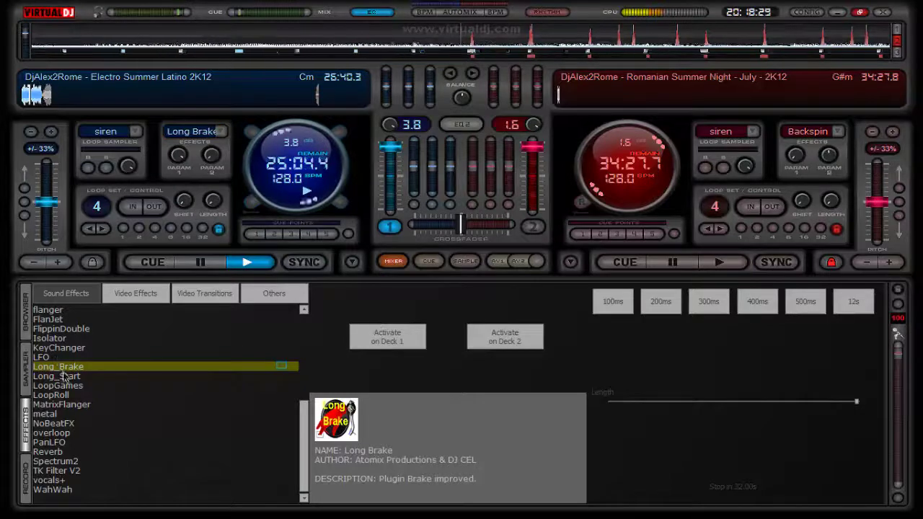
Step: Try the Long_Start and LFO sound effects on deck 1, switching each one off after its trial
left_click(63, 377)
left_click(390, 340)
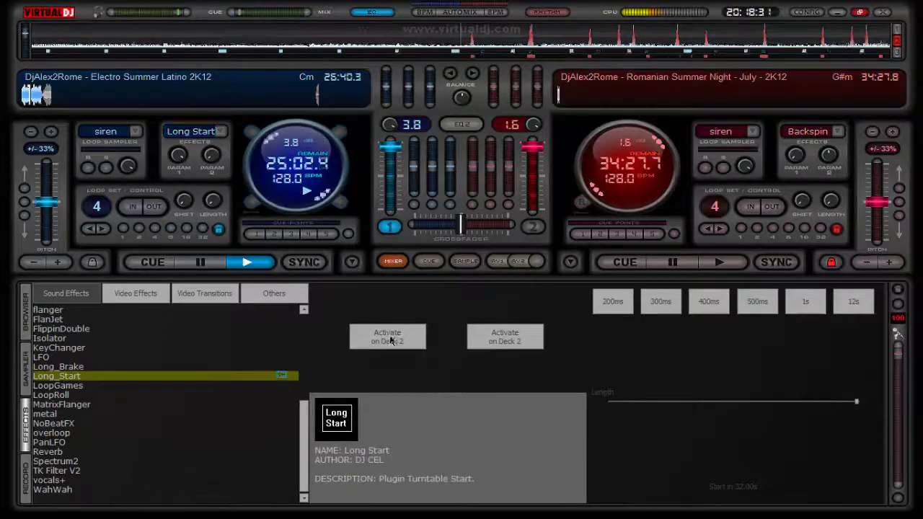
left_click(52, 358)
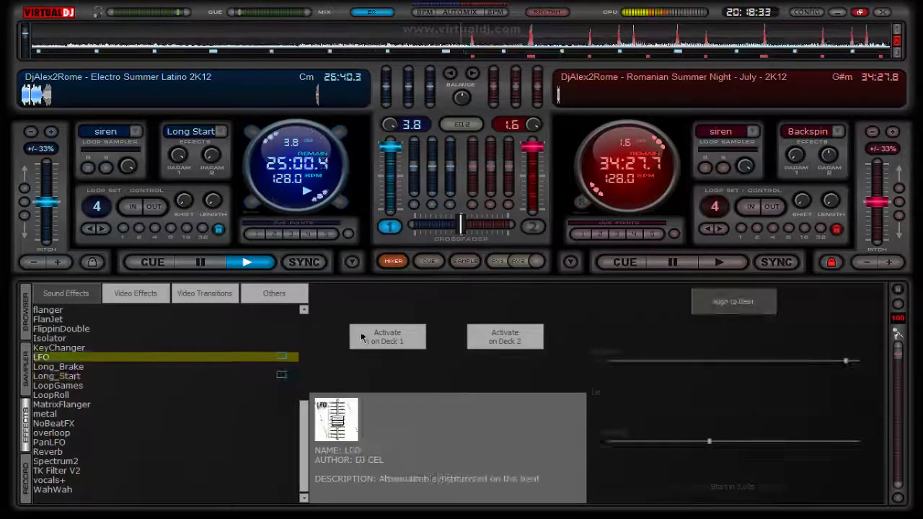
left_click(364, 340)
left_click(387, 340)
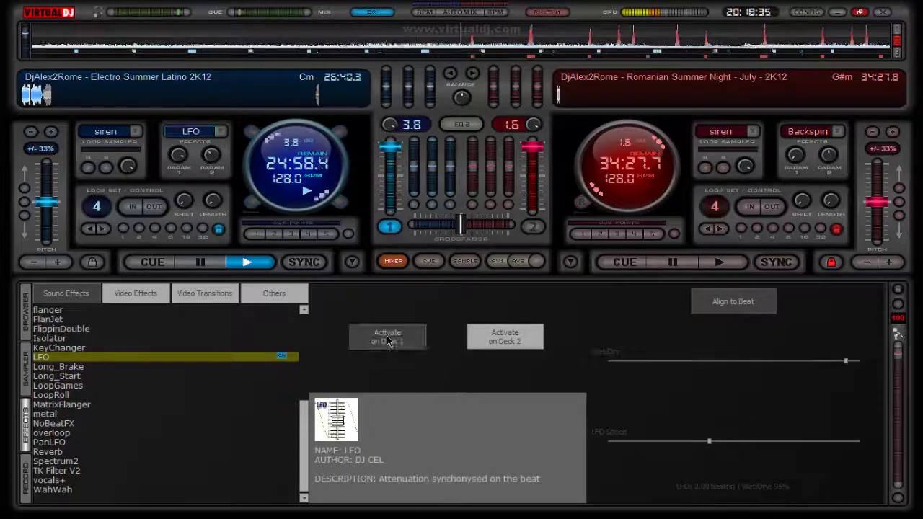
left_click(388, 340)
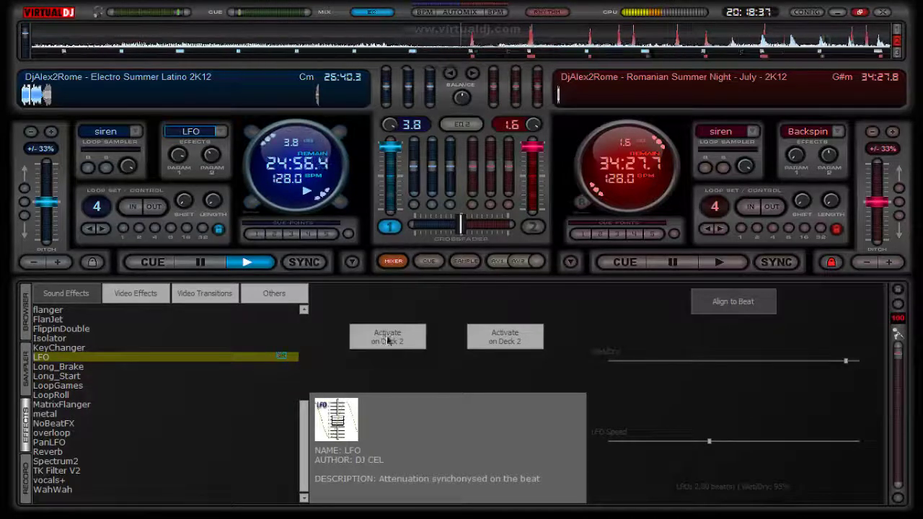
Step: Apply the brake sound effect to deck 1 and start playback on deck 2
scroll(186, 391, "up", 6)
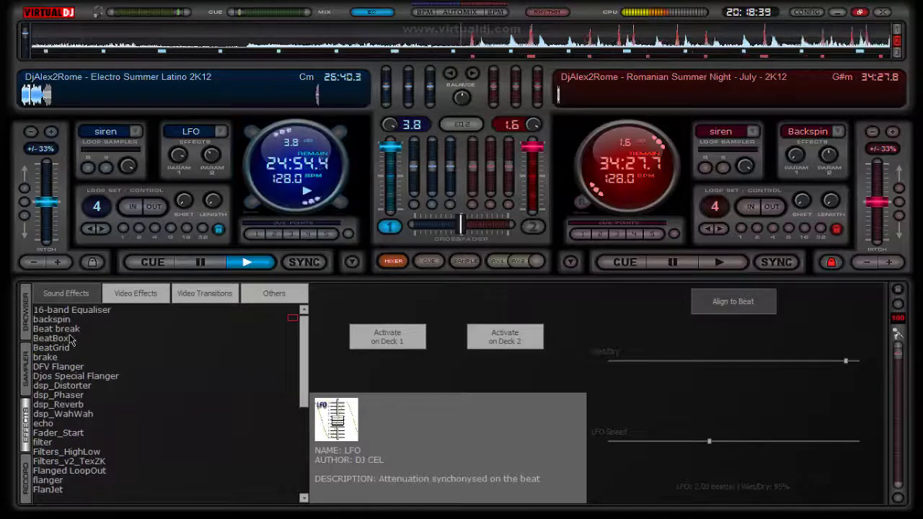
left_click(72, 357)
left_click(389, 339)
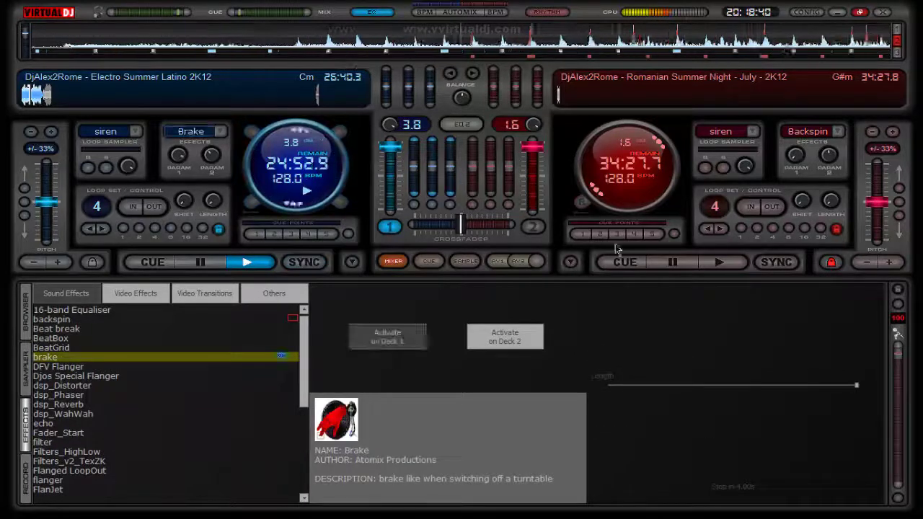
left_click(719, 262)
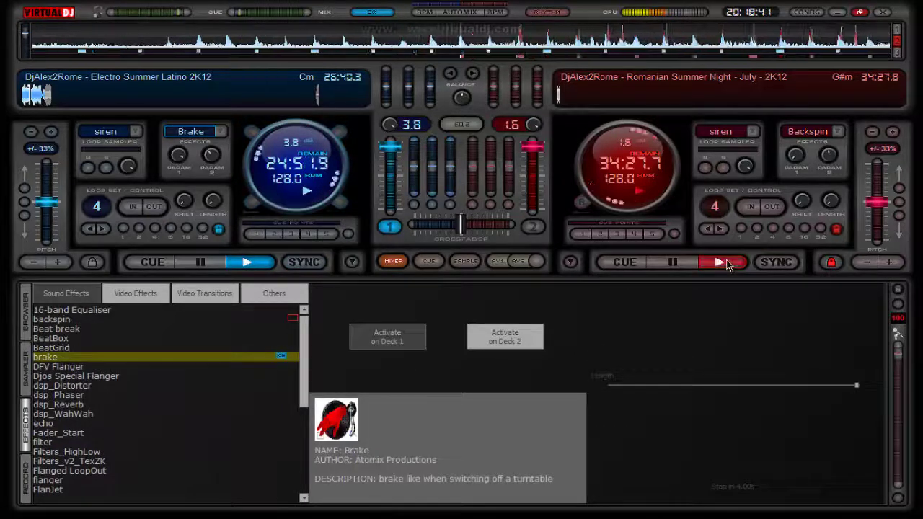
Step: Lower the gain of deck 2 to 0.0 while its track plays
left_click(460, 126)
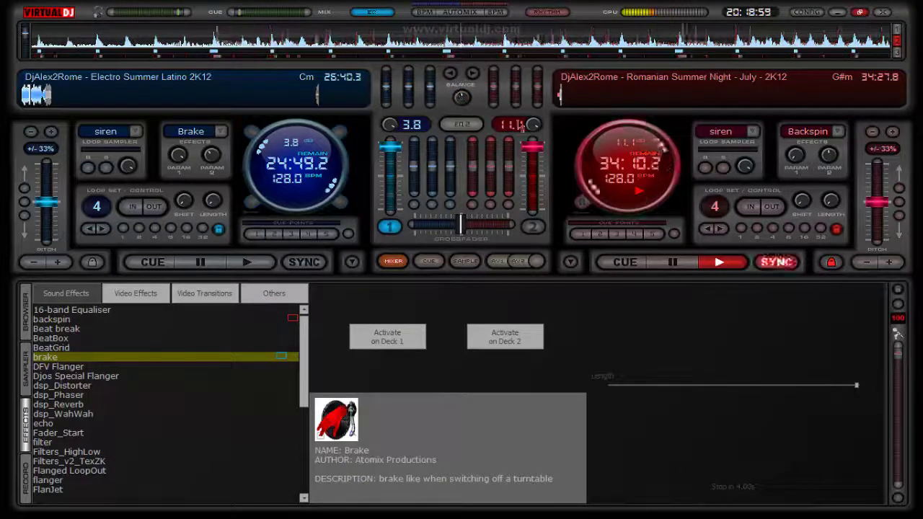
left_click_drag(522, 127, 532, 147)
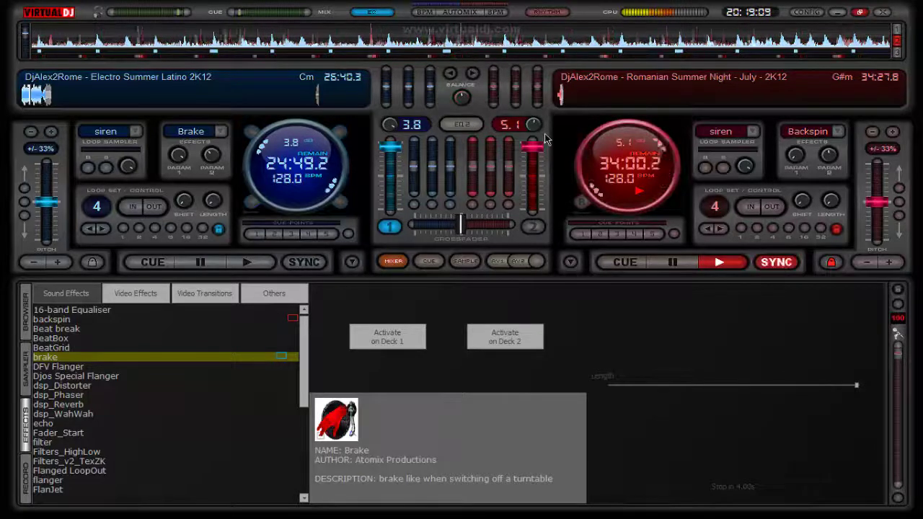
scroll(532, 125, "down", 5)
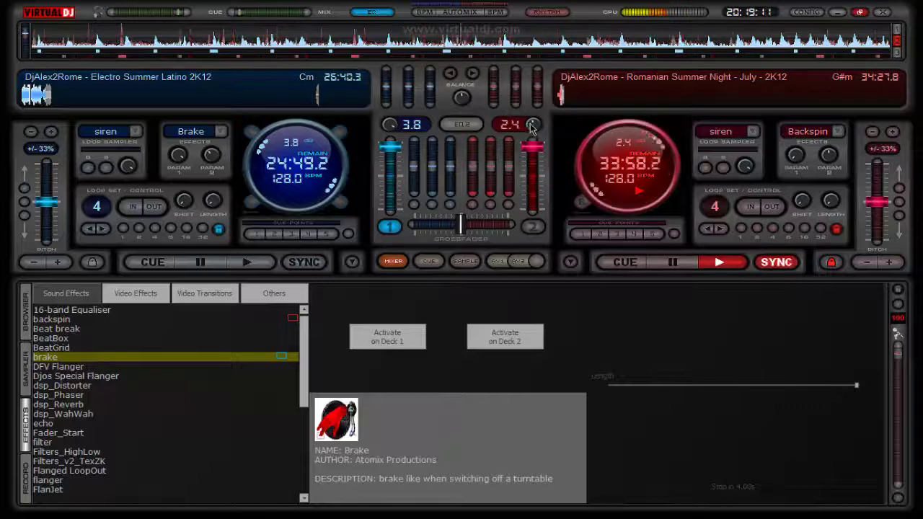
scroll(532, 126, "up", 3)
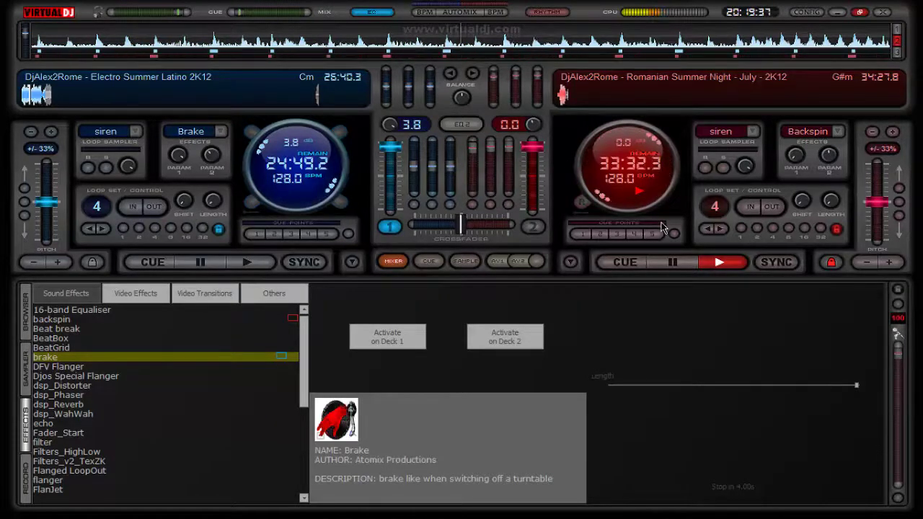
Step: Load Funky Club October 2K12 onto deck 1 and bring it in with the Long_Start sound effect
left_click(25, 330)
double_click(303, 383)
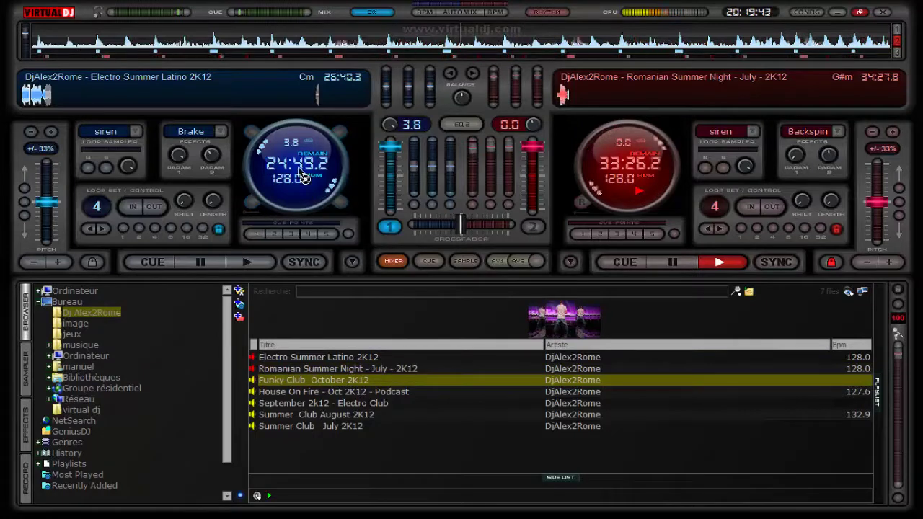
left_click(26, 425)
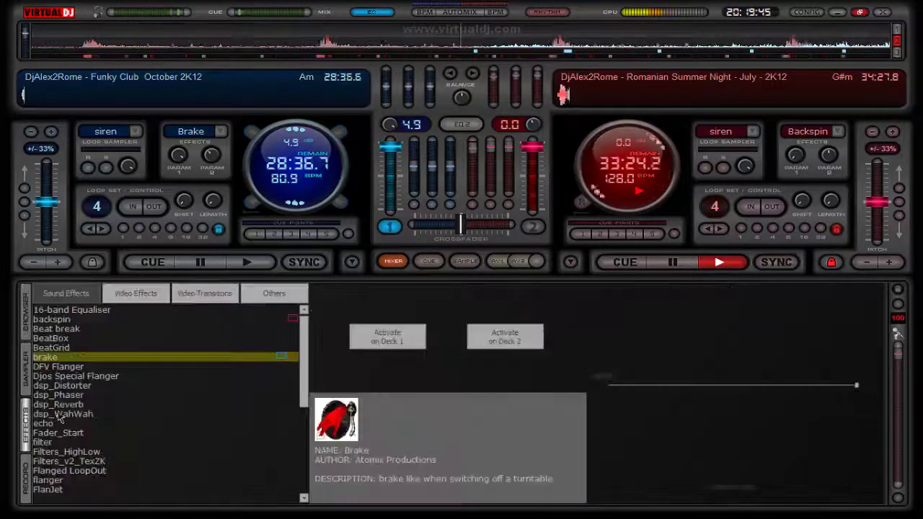
scroll(61, 408, "down", 6)
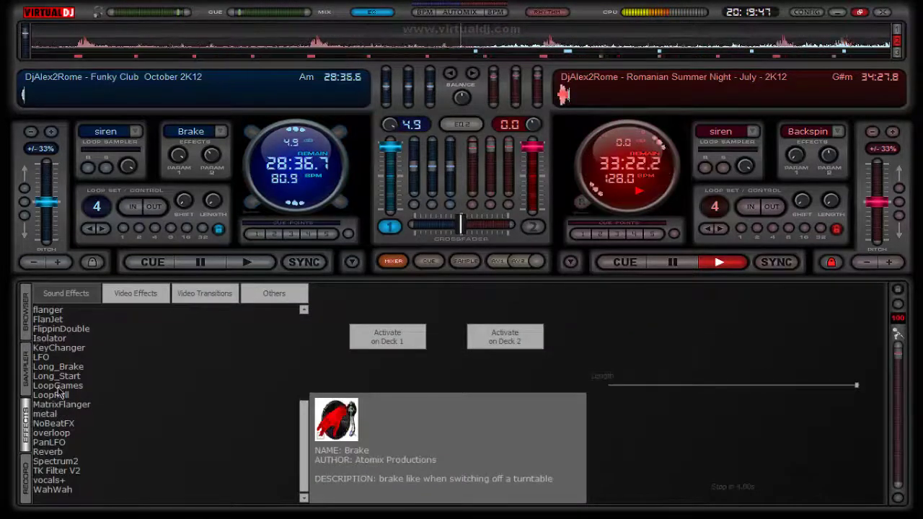
left_click(264, 372)
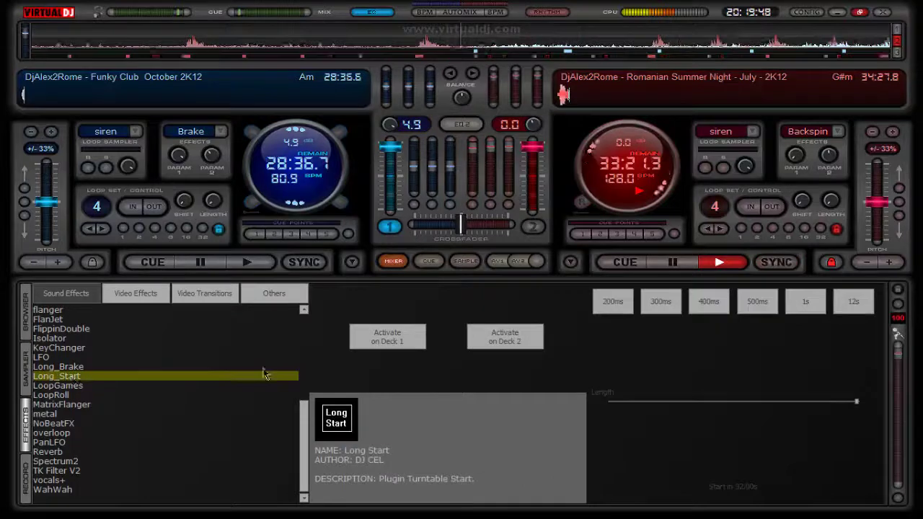
left_click(402, 341)
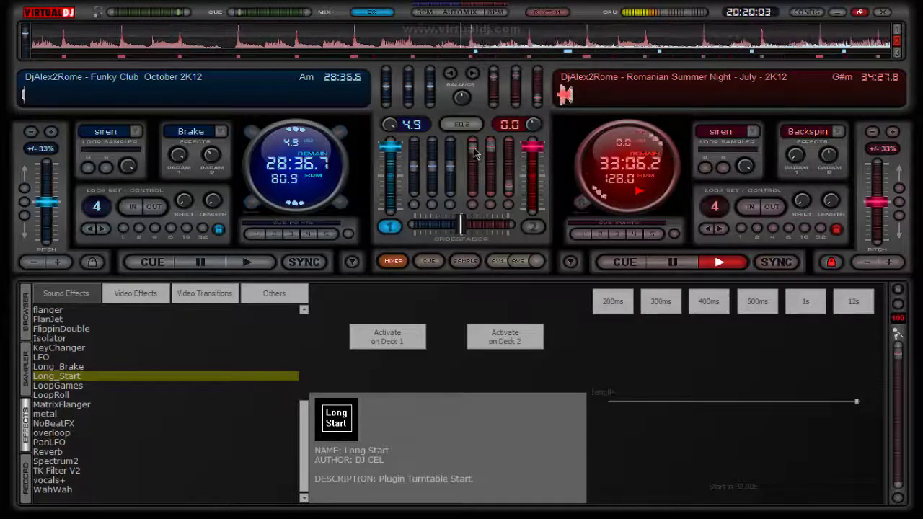
left_click(395, 341)
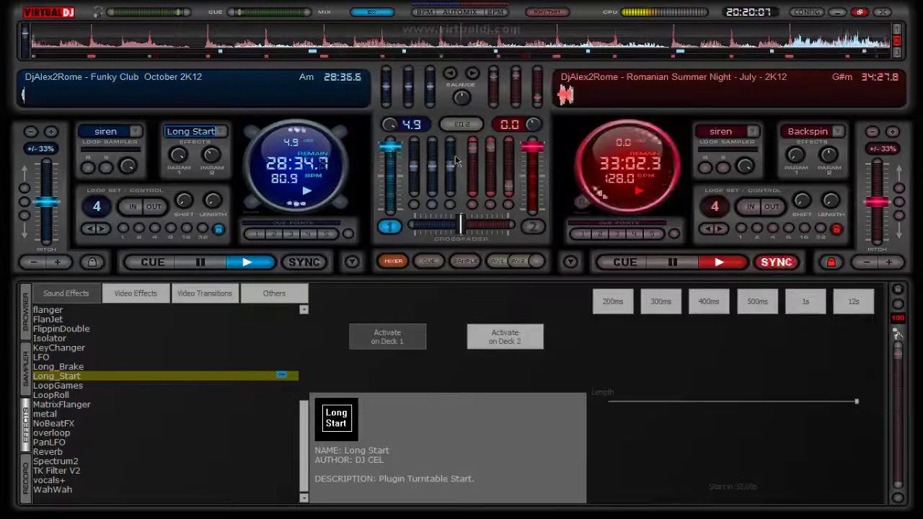
Step: Mix from deck 2 to deck 1 by lowering deck 2's equalizer and raising deck 1's volume to full, and stop deck 2
left_click_drag(391, 150, 390, 174)
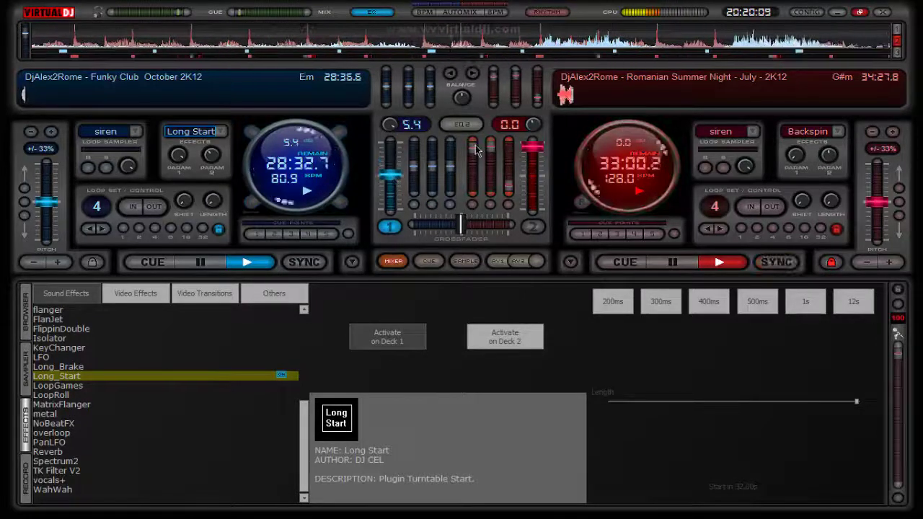
left_click_drag(473, 156, 474, 185)
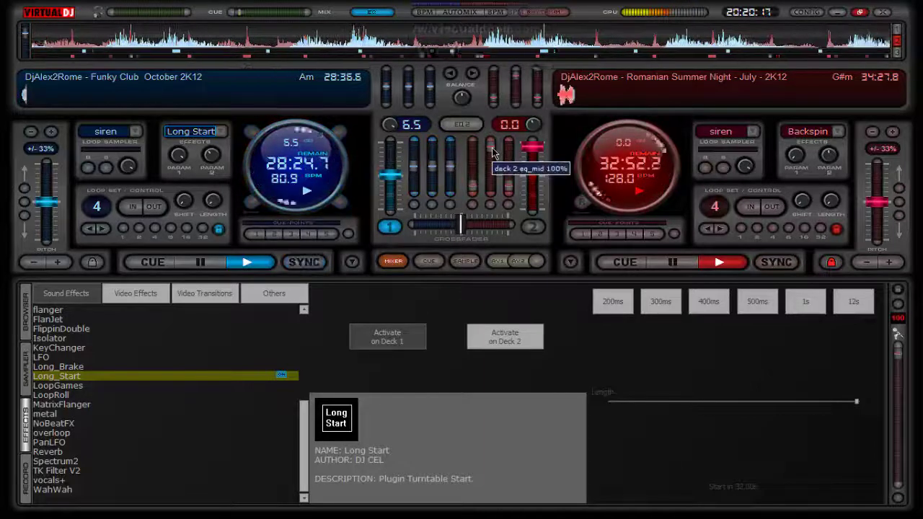
left_click_drag(492, 150, 492, 170)
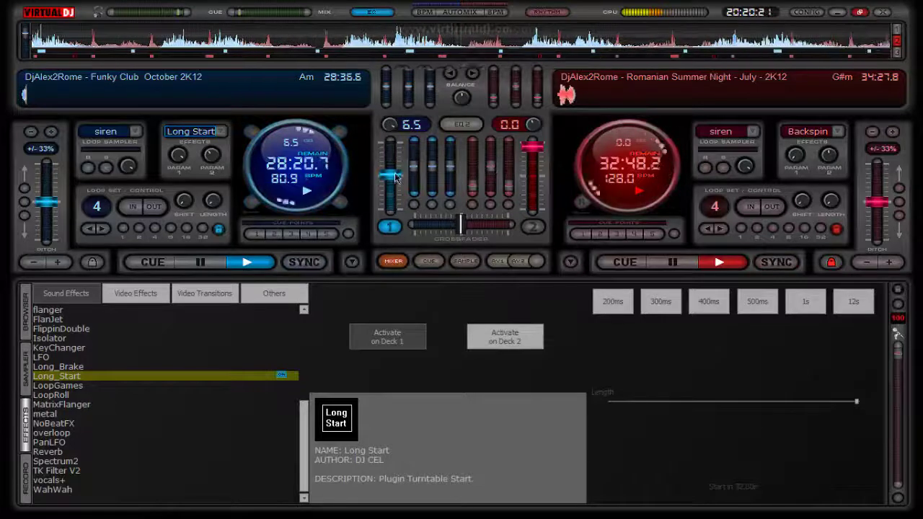
left_click_drag(396, 176, 397, 171)
left_click_drag(396, 168, 469, 162)
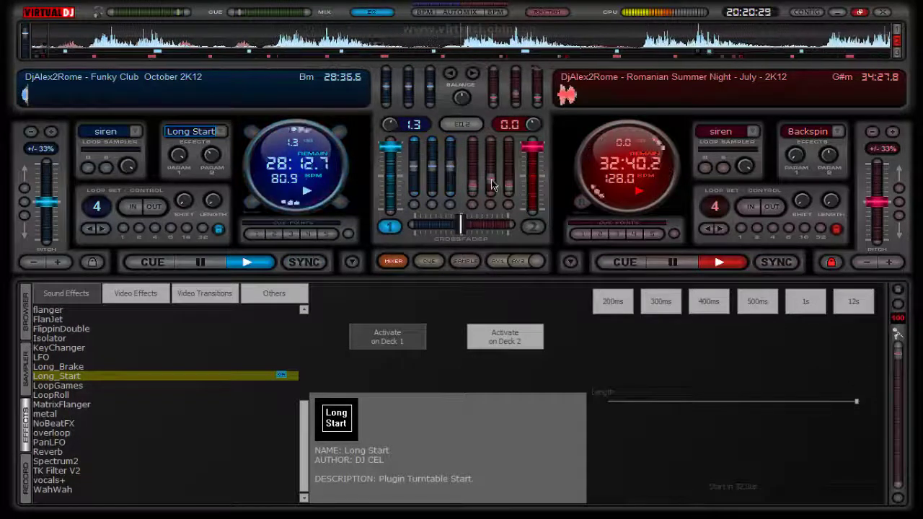
double_click(665, 268)
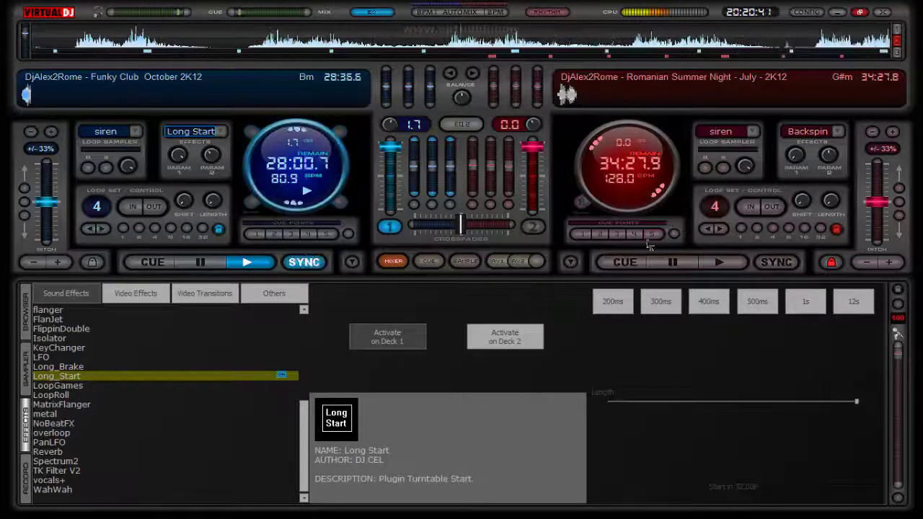
Step: Switch the FlippinDouble sound effect on and off on deck 1, leaving it active
scroll(59, 352, "up", 6)
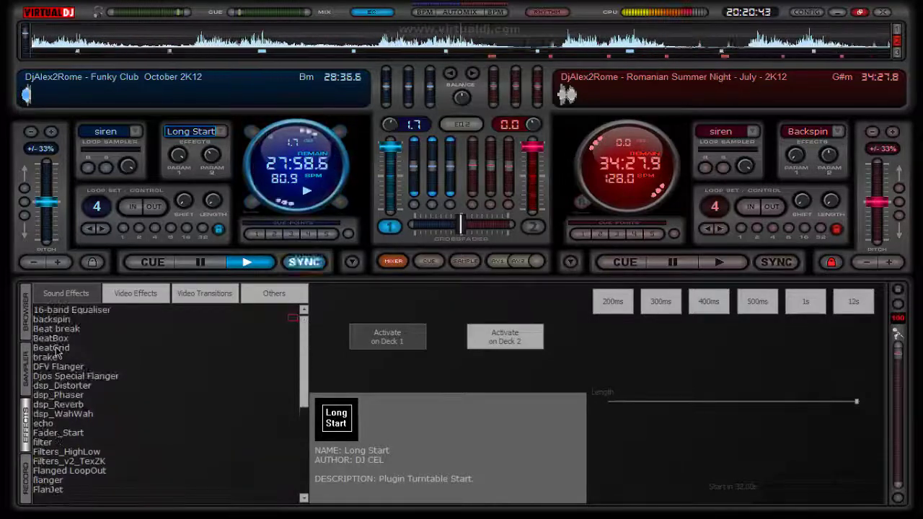
scroll(80, 422, "down", 4)
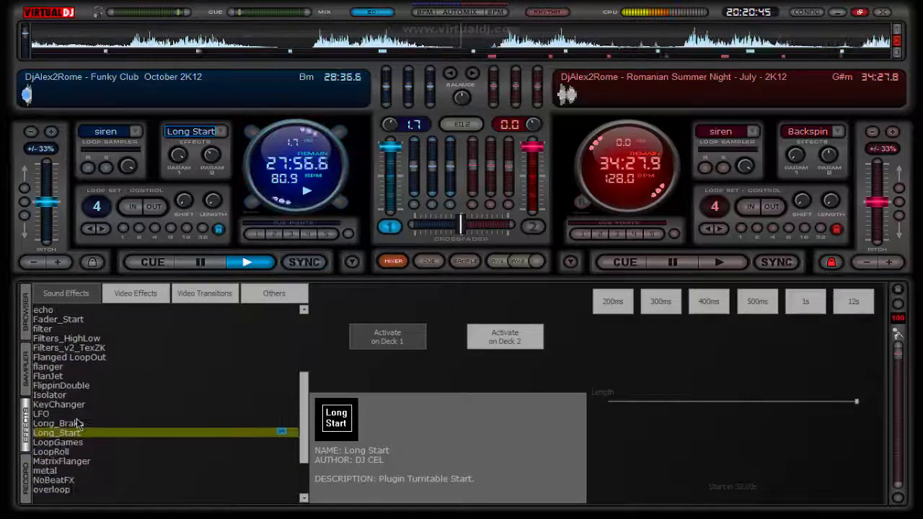
left_click(65, 387)
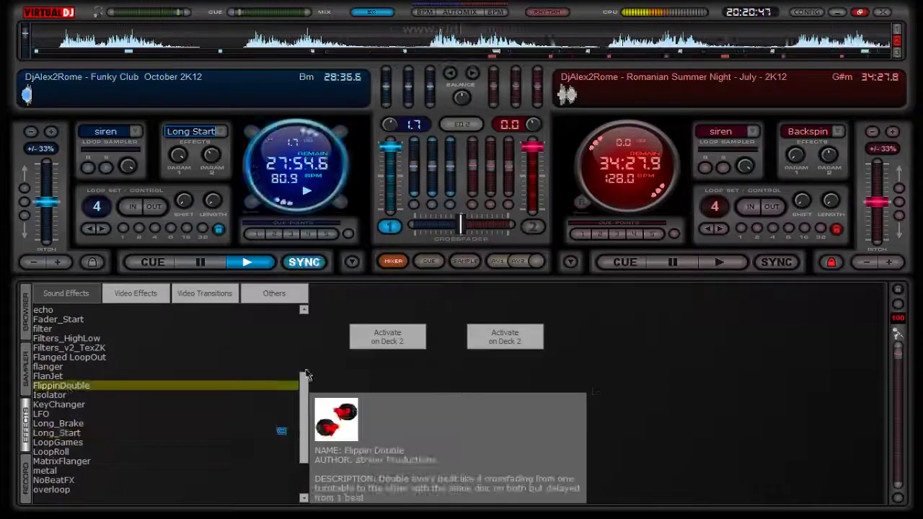
left_click(400, 342)
left_click(400, 344)
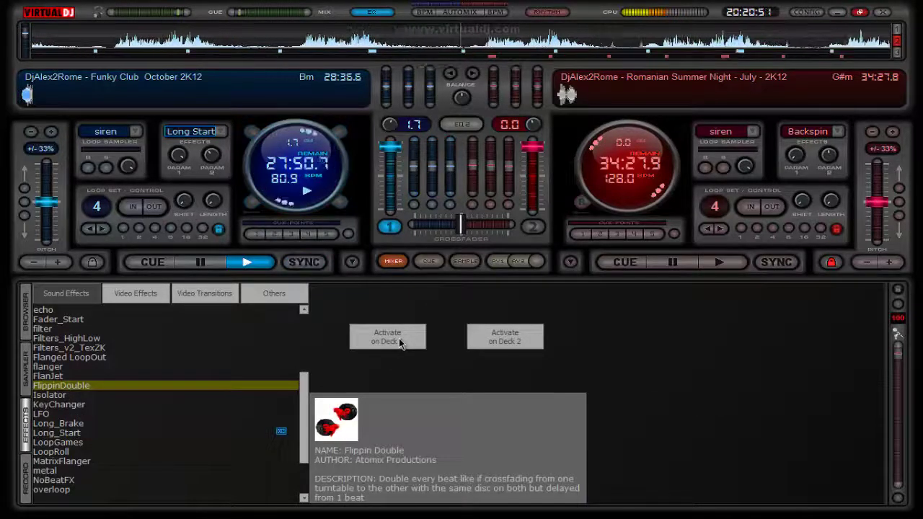
left_click(401, 344)
left_click(400, 344)
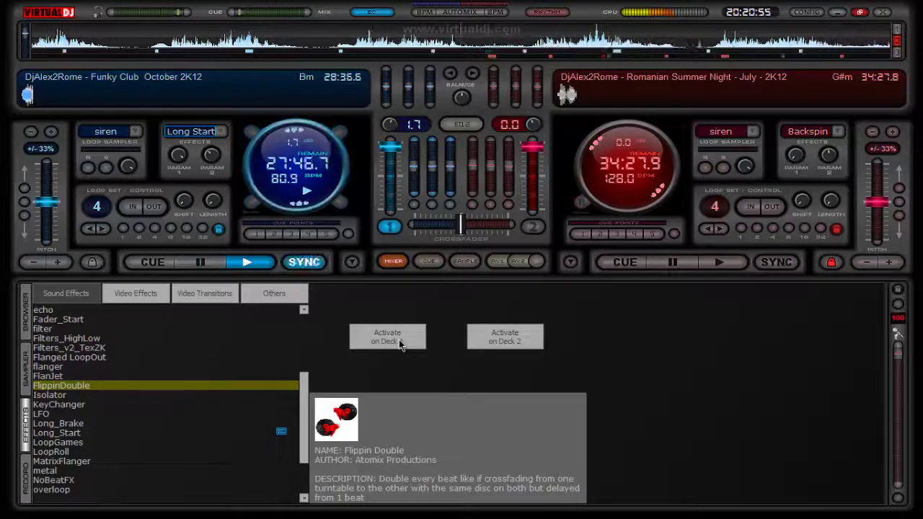
left_click(400, 344)
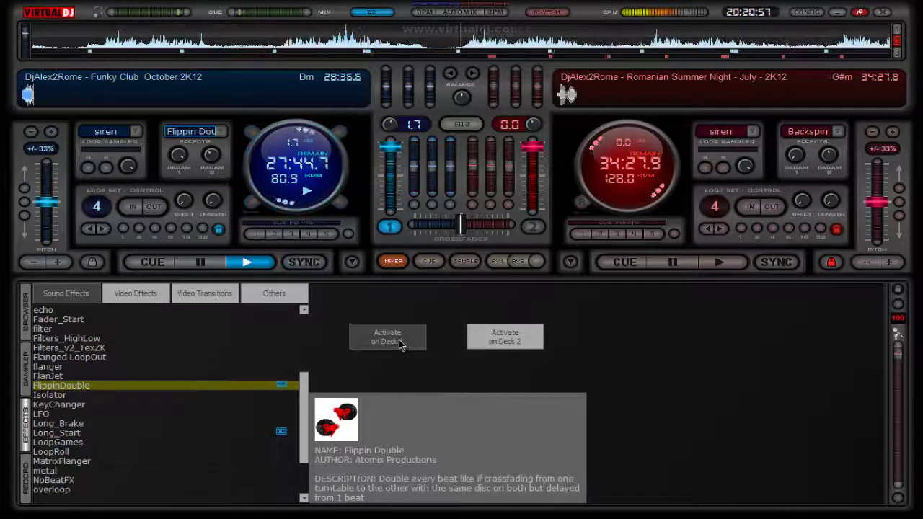
Step: Toggle the FlippinDouble sound effect on deck 1 a few more times and leave it switched off
left_click(401, 344)
left_click(400, 344)
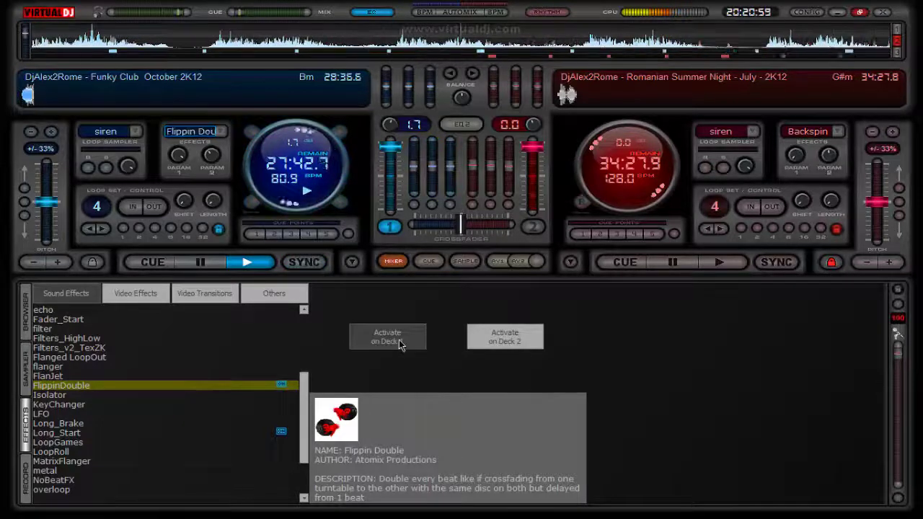
left_click(400, 344)
scroll(51, 353, "up", 1)
scroll(52, 354, "up", 3)
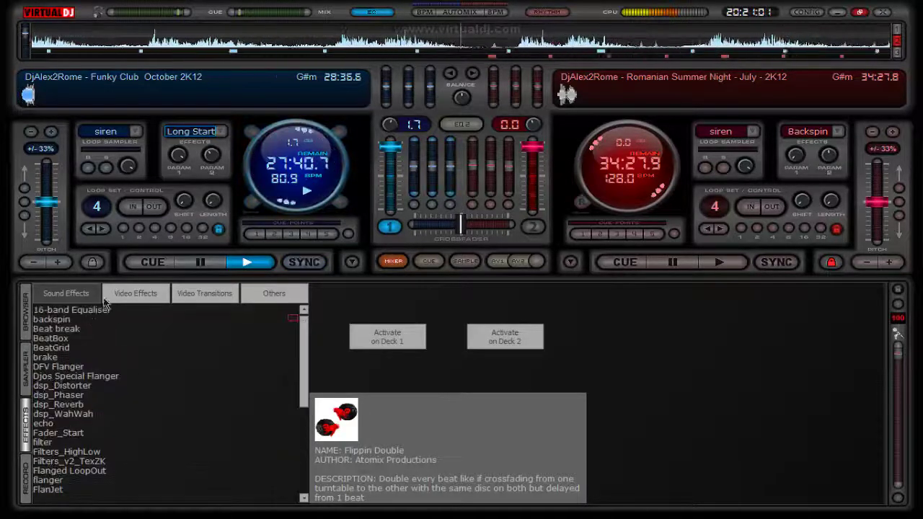
Step: Return to the track list, play Romanian Summer Night on deck 2 at reduced volume, and stop it with the volume restored to full
left_click(26, 311)
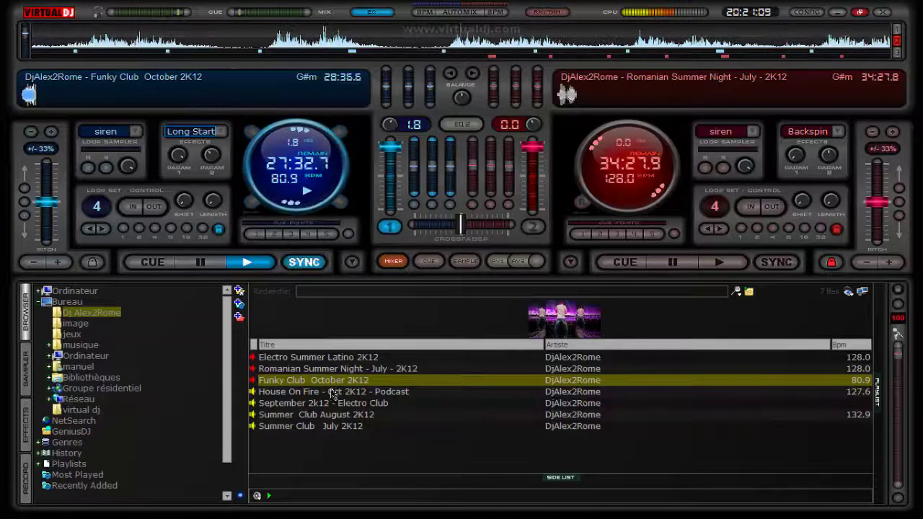
left_click(333, 393)
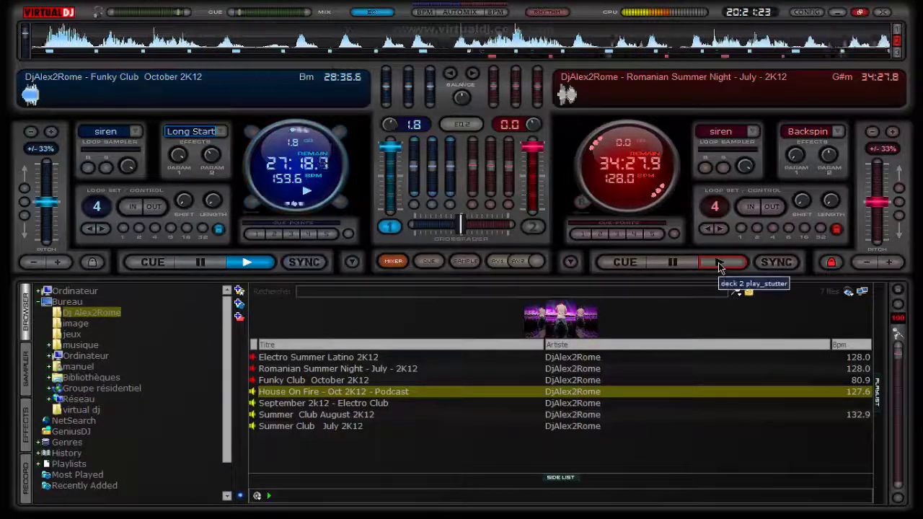
left_click_drag(532, 148, 534, 190)
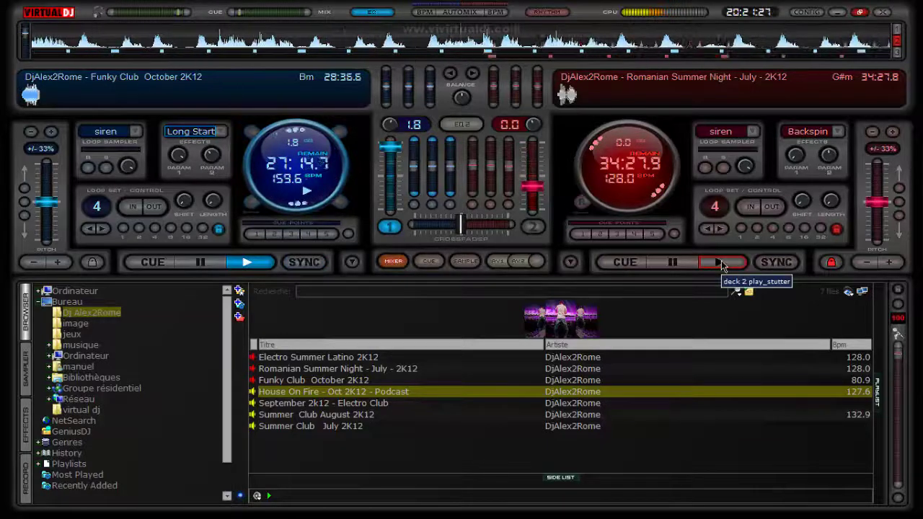
left_click(723, 265)
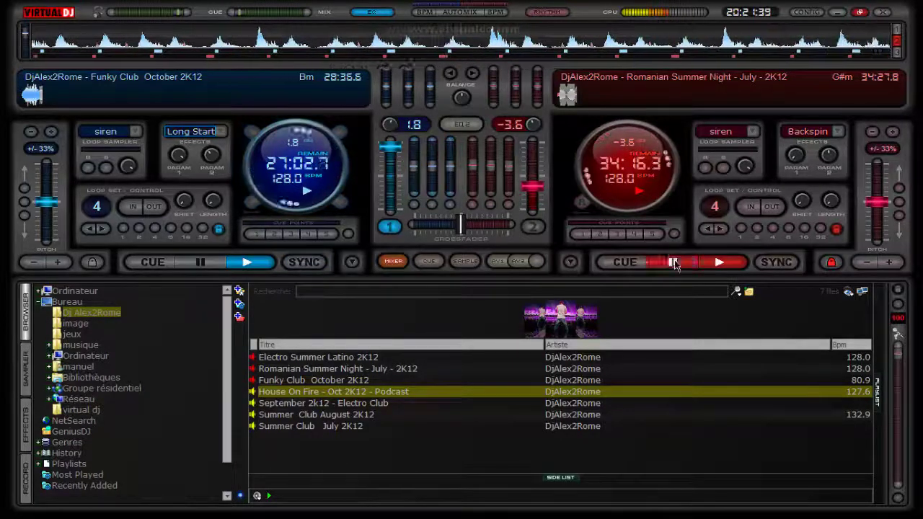
left_click_drag(530, 188, 534, 147)
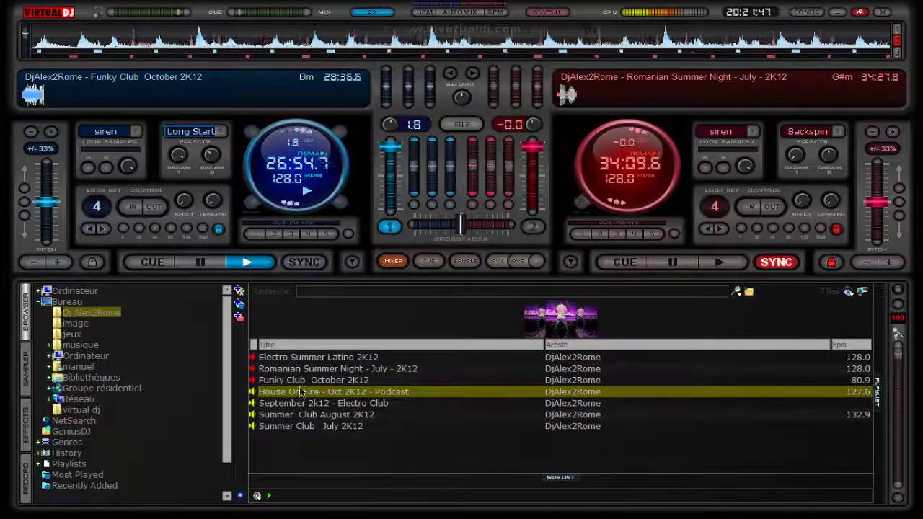
Step: Load September 2k12 - Electro Club onto deck 2 and start it alongside deck 1
left_click_drag(303, 405, 599, 159)
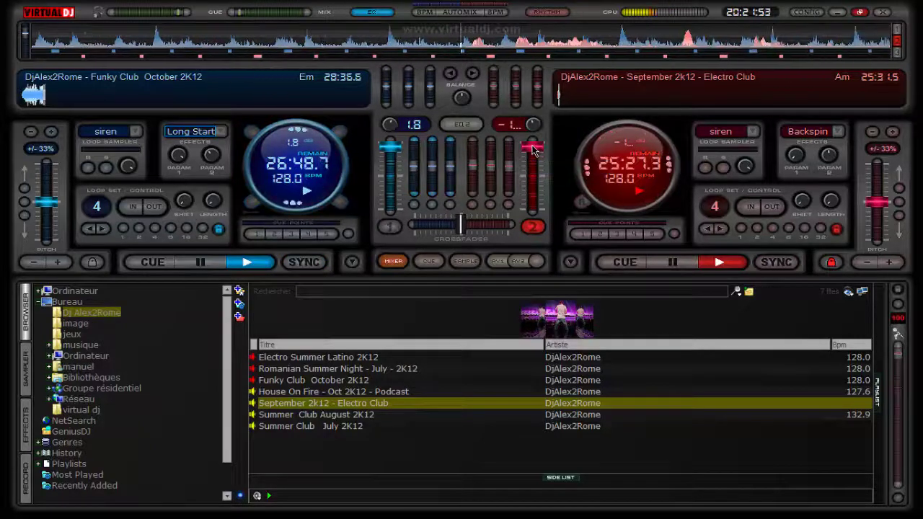
mouse_move(534, 149)
left_mouse_down()
mouse_move(535, 173)
mouse_move(534, 149)
left_mouse_up()
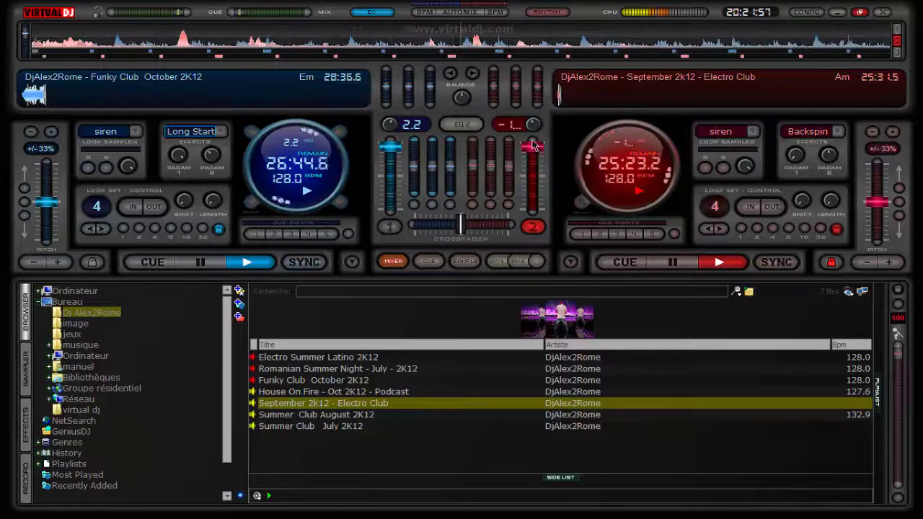
Step: Stop deck 1 with the brake effect and set deck 2's gain to -2.1
left_click(223, 134)
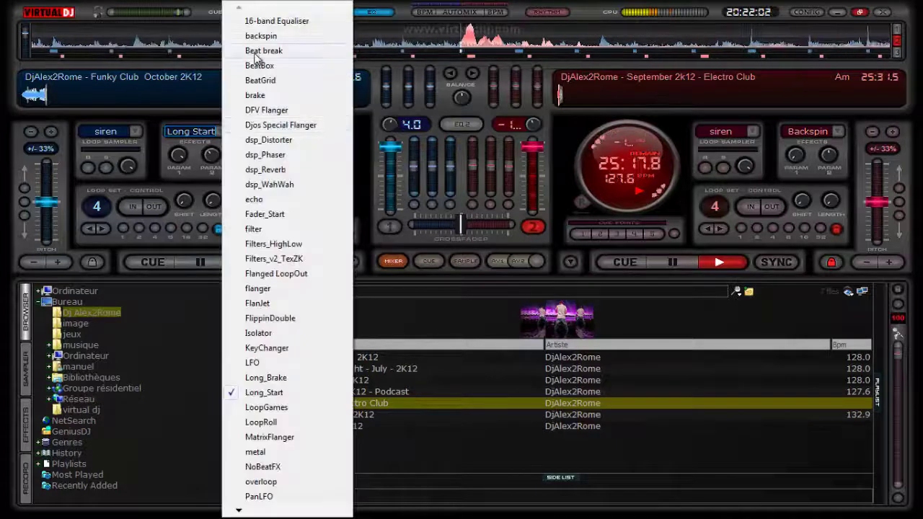
left_click(252, 95)
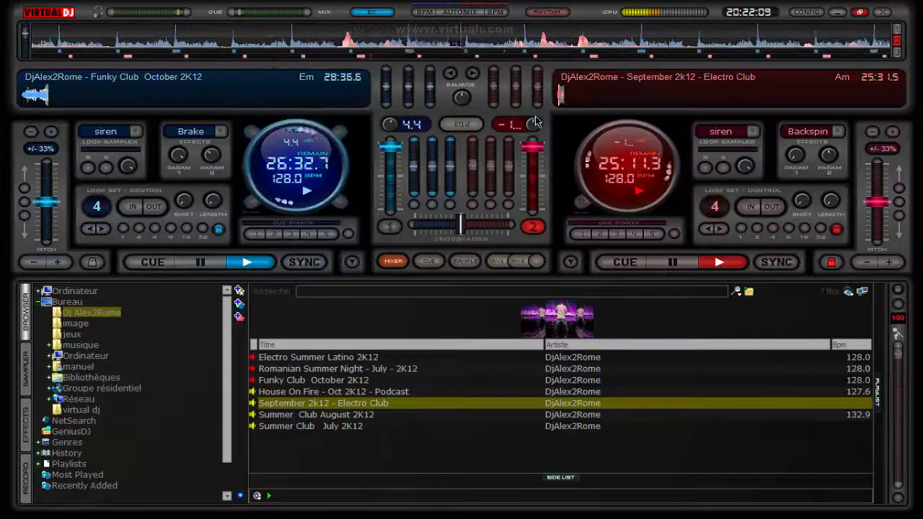
left_click_drag(537, 116, 536, 127)
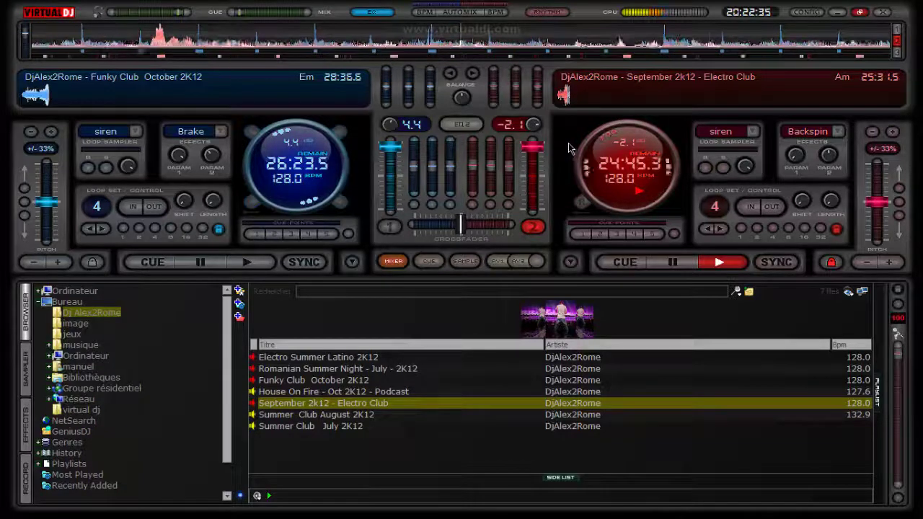
Step: Lower the volume of the 1 2 3 4 sample in the sampler and play it over deck 2
left_click(18, 387)
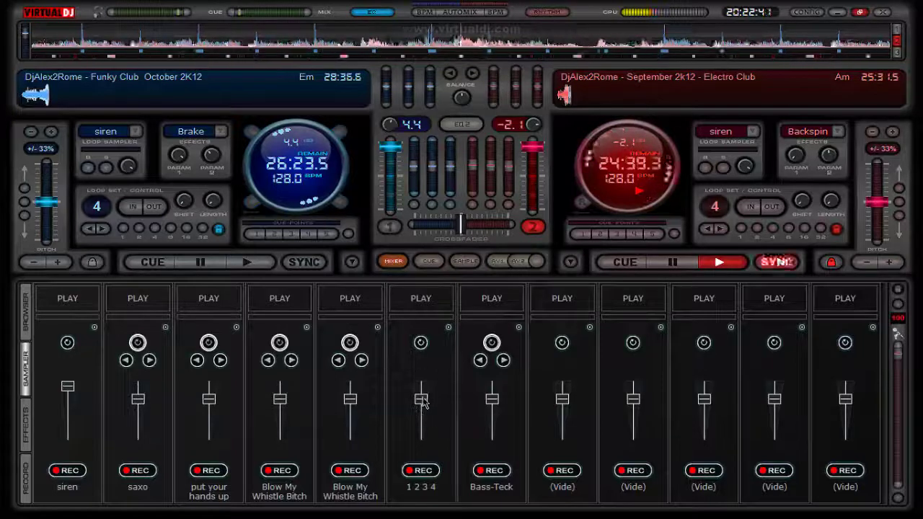
left_click_drag(424, 411, 424, 427)
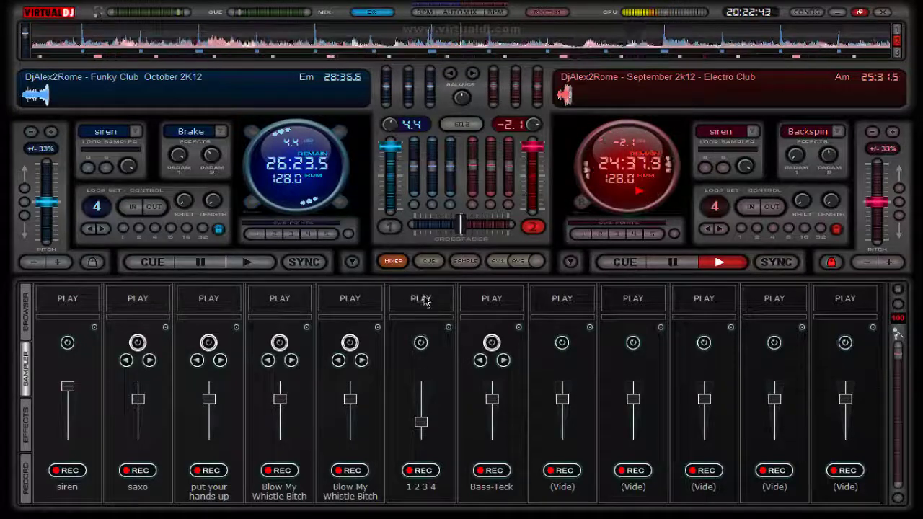
left_click(424, 301)
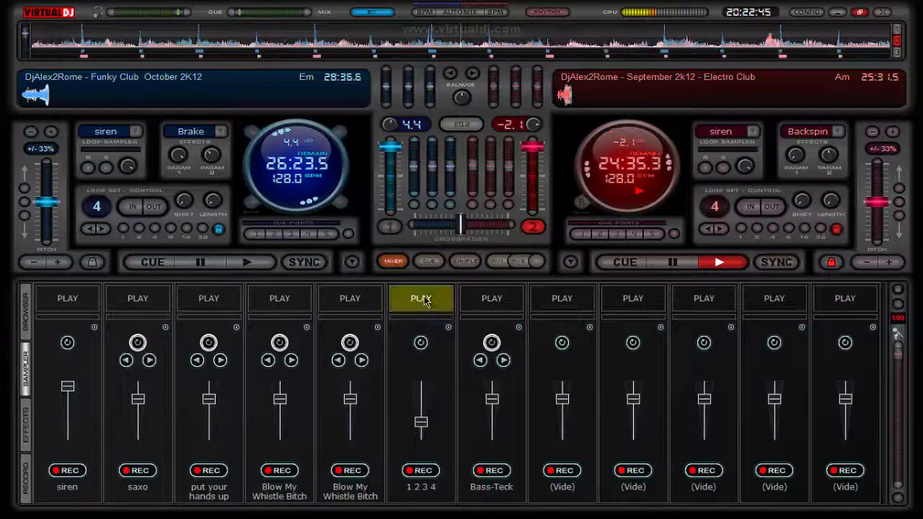
Step: Raise the 1 2 3 4 sample's volume to maximum while playing the second Blow My Whistle Bitch sample, and toggle that sample's loop off and on
left_click(353, 302)
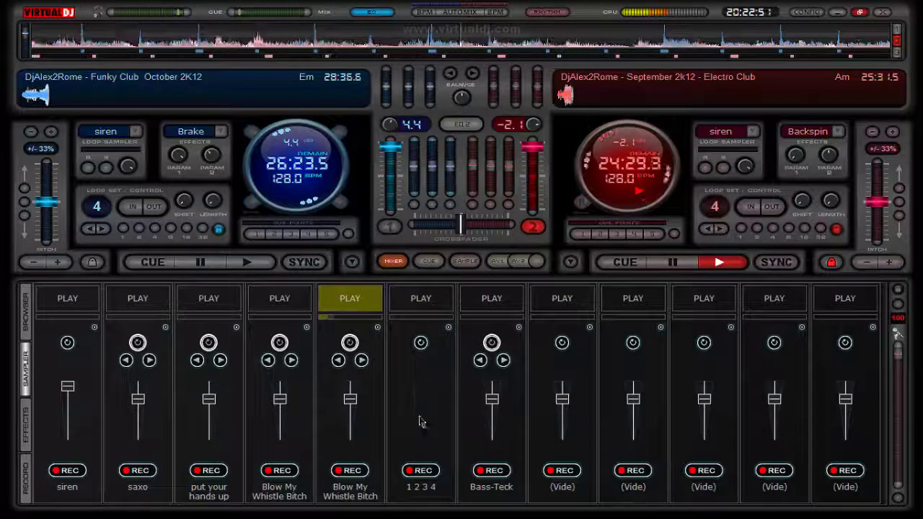
left_click_drag(421, 423, 421, 386)
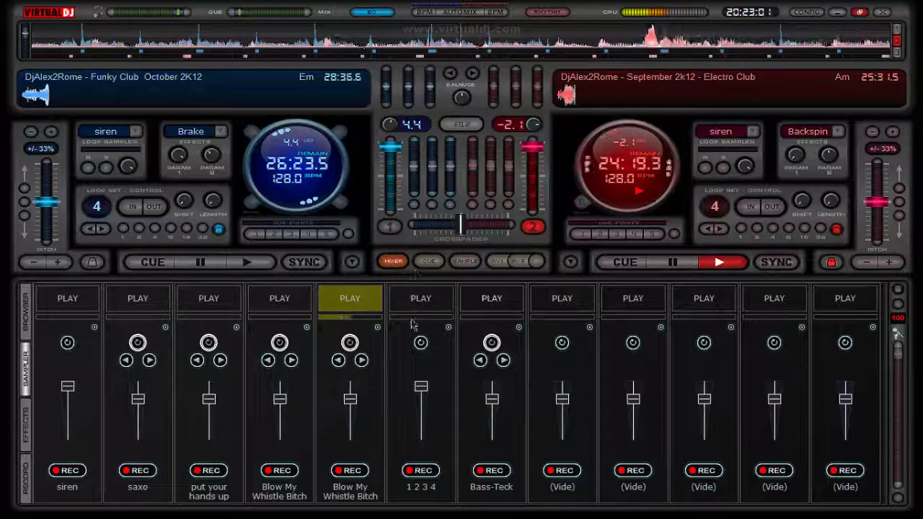
left_click(350, 345)
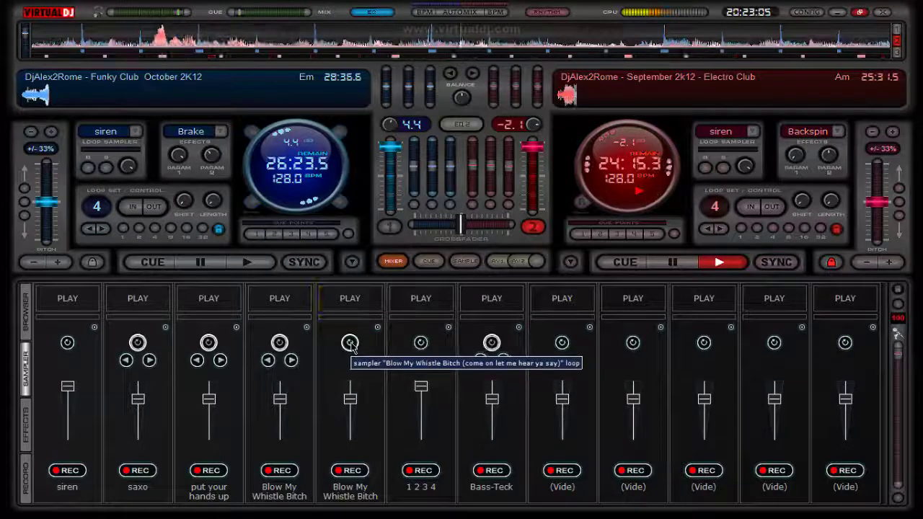
left_click(351, 344)
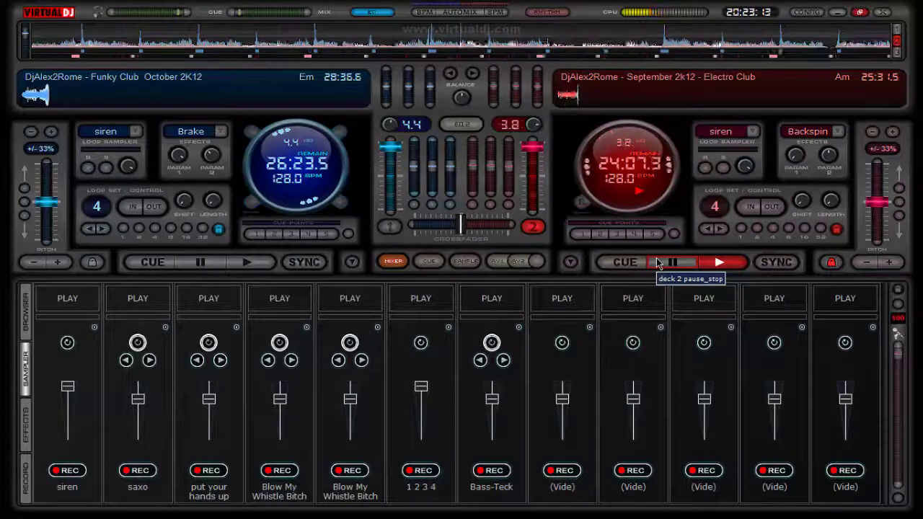
Step: Choose the brake effect for deck 2, bring back the track list, and lower deck 2's gain to 1.1
left_click(839, 133)
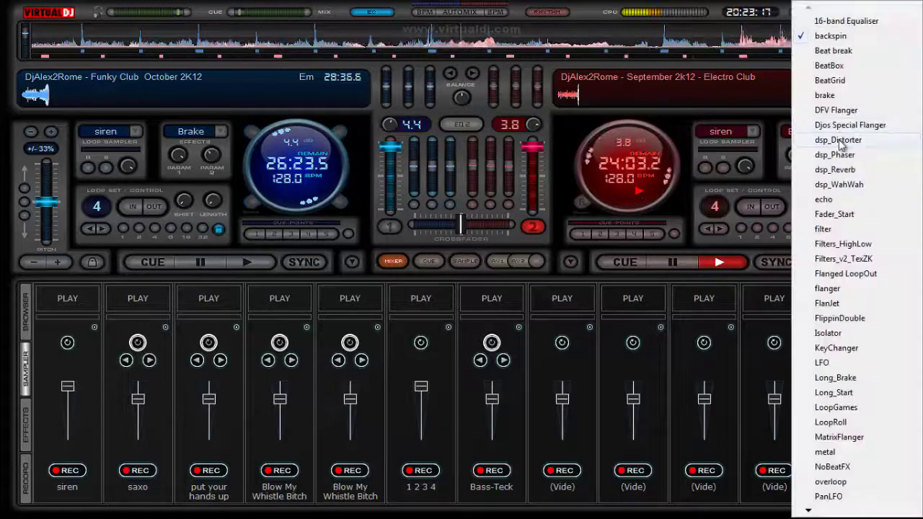
left_click(834, 98)
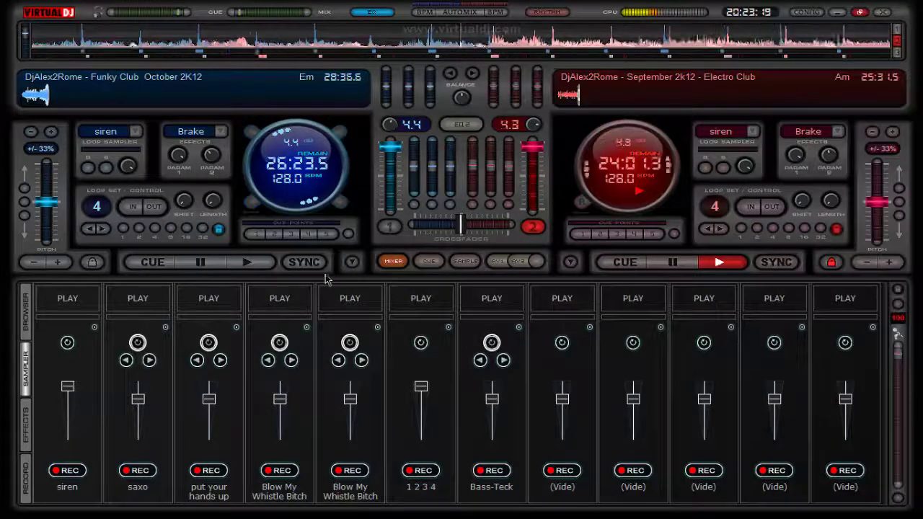
left_click(25, 324)
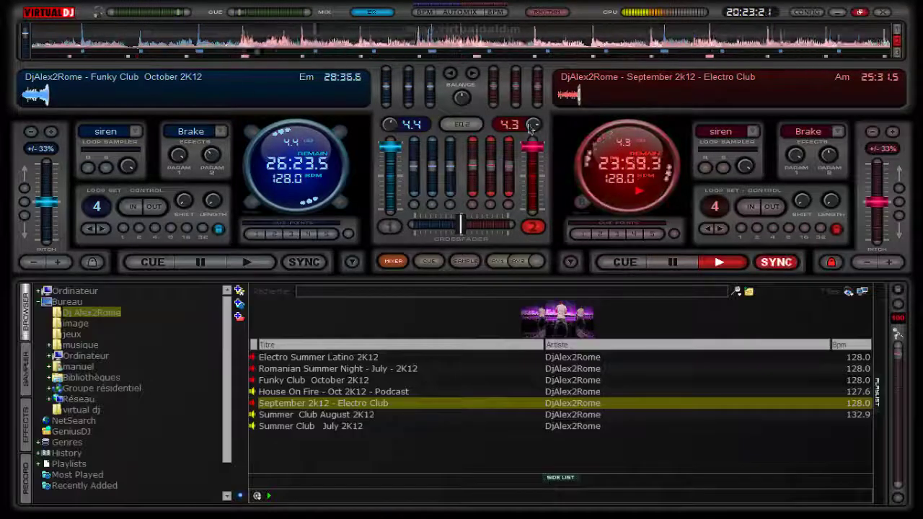
left_click_drag(533, 125, 534, 134)
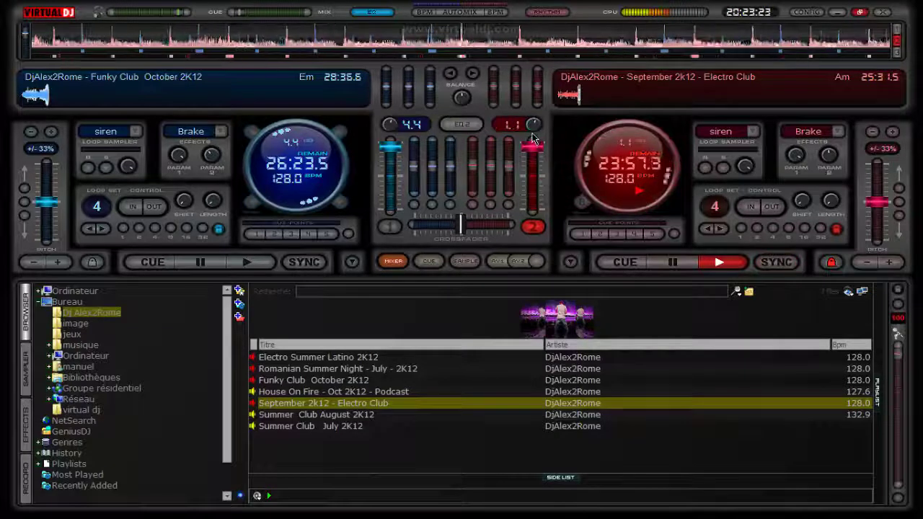
Step: Load Summer Club August 2K12 onto deck 1 and bring it in, briefly lowering deck 1's middle equalizer band as deck 2 brakes to a stop
key("Down")
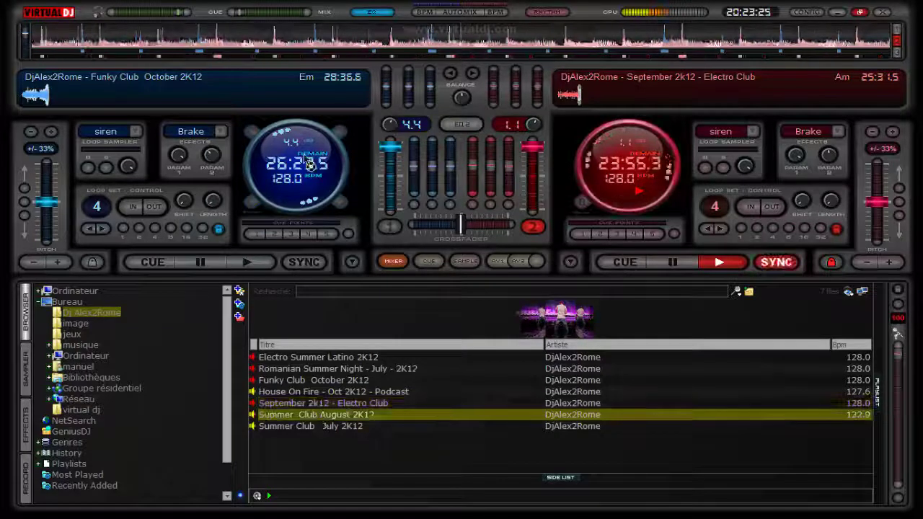
key("shift+Left")
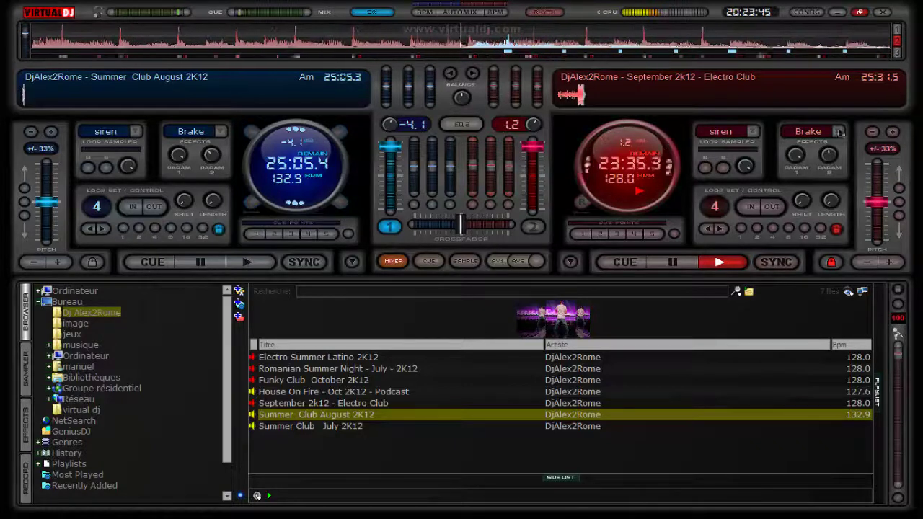
left_click(252, 264)
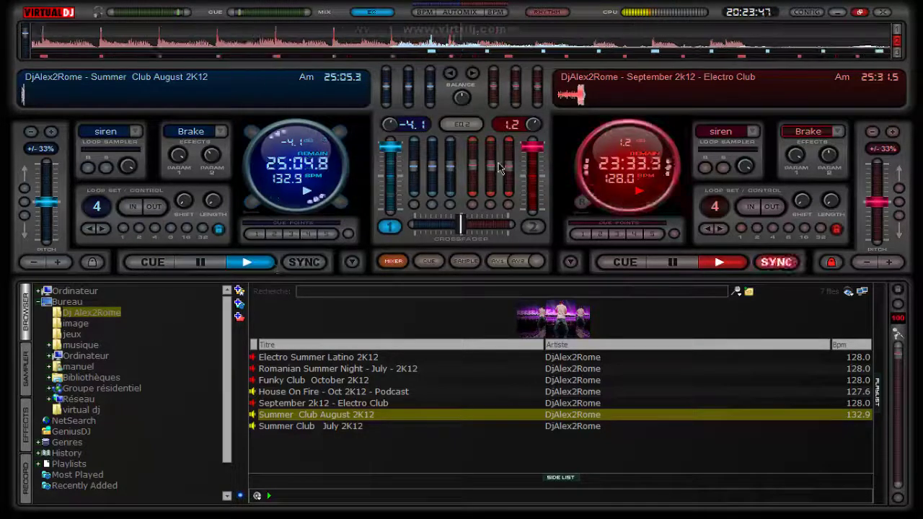
left_click_drag(431, 165, 431, 210)
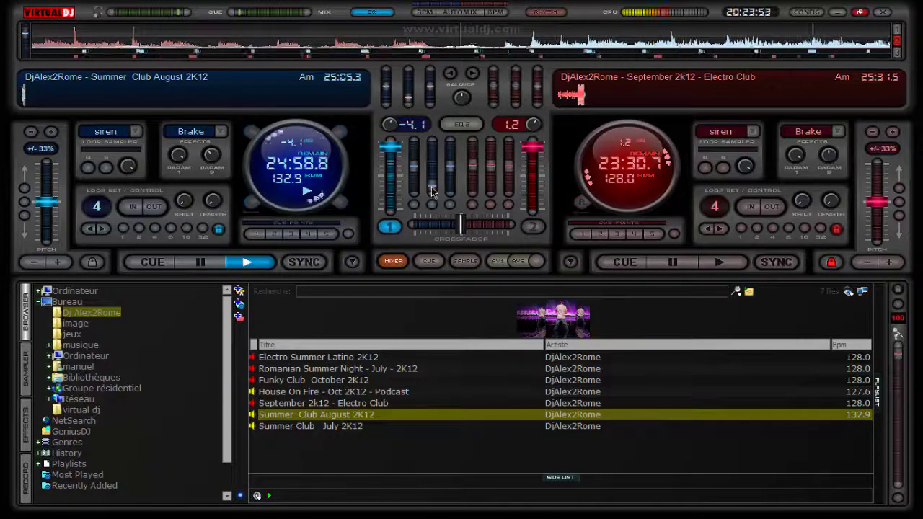
left_click_drag(431, 186, 431, 169)
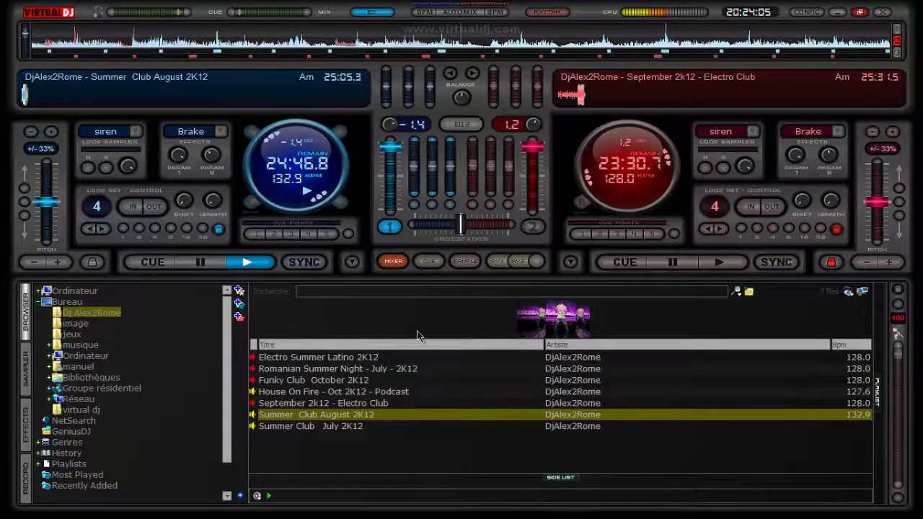
Step: Try the WahWah sound effect on deck 1 and switch it off again
left_click(27, 371)
left_click(29, 424)
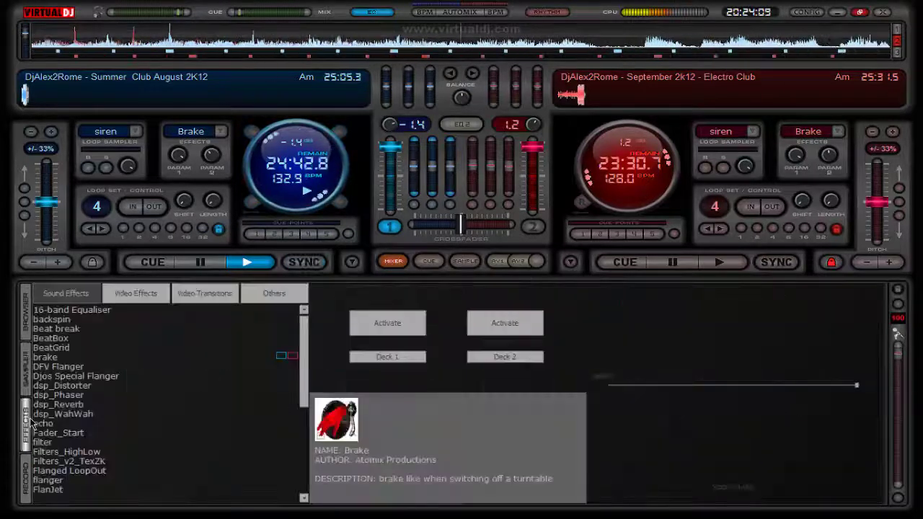
scroll(81, 423, "down", 6)
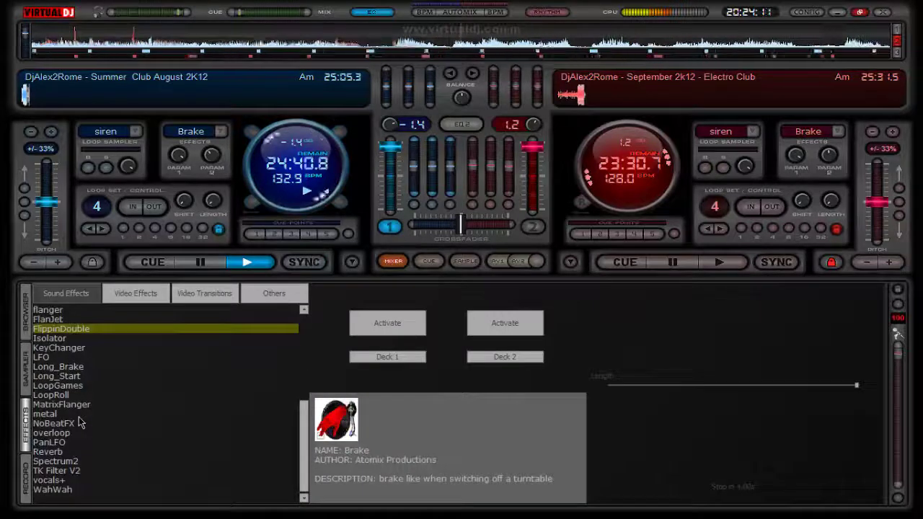
left_click(74, 490)
left_click(386, 340)
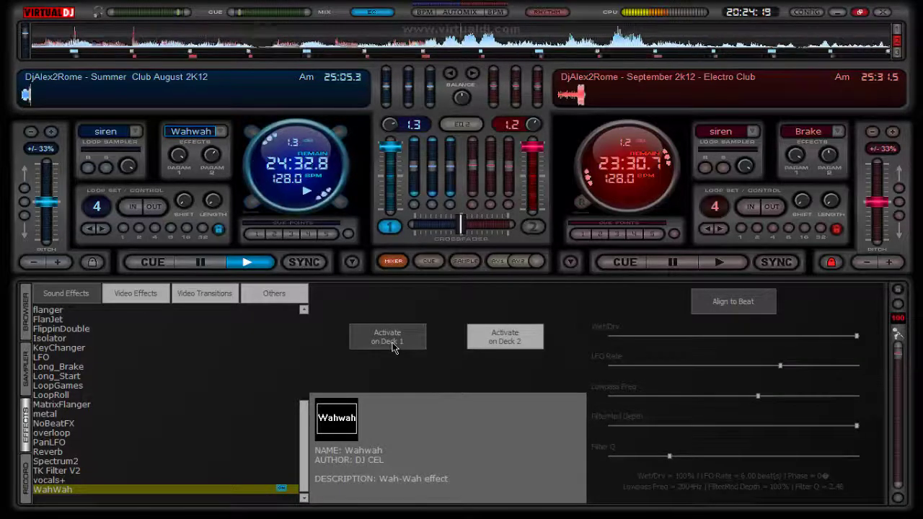
left_click(395, 342)
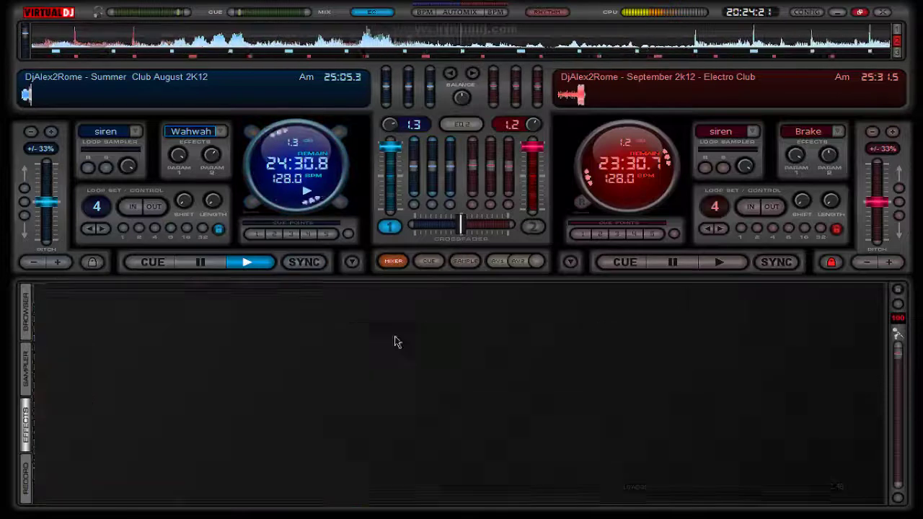
Step: Activate the flanger effect on deck 1 and reduce its volume and delay
left_click(386, 341)
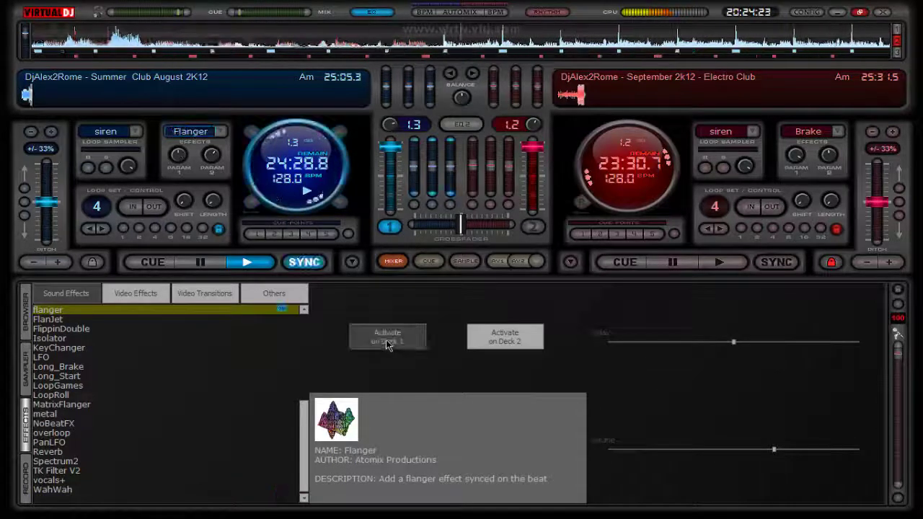
left_click_drag(773, 453, 689, 450)
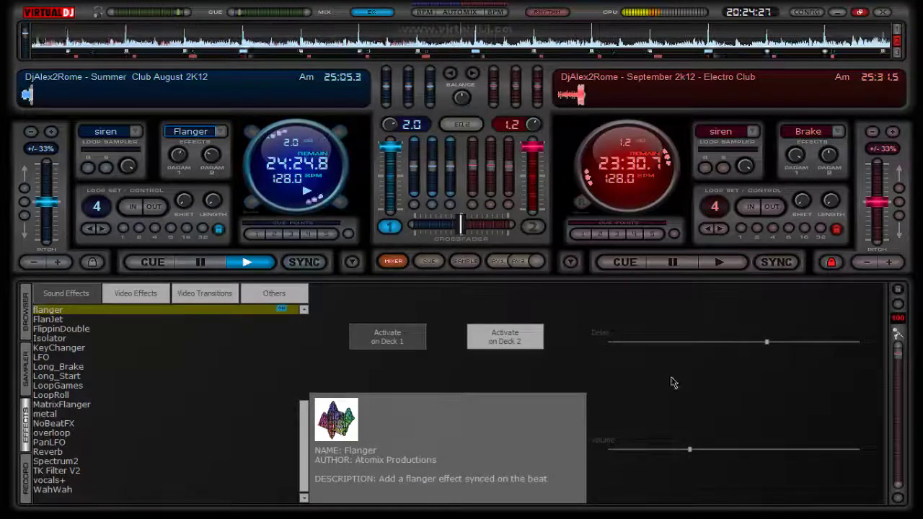
left_click(654, 343)
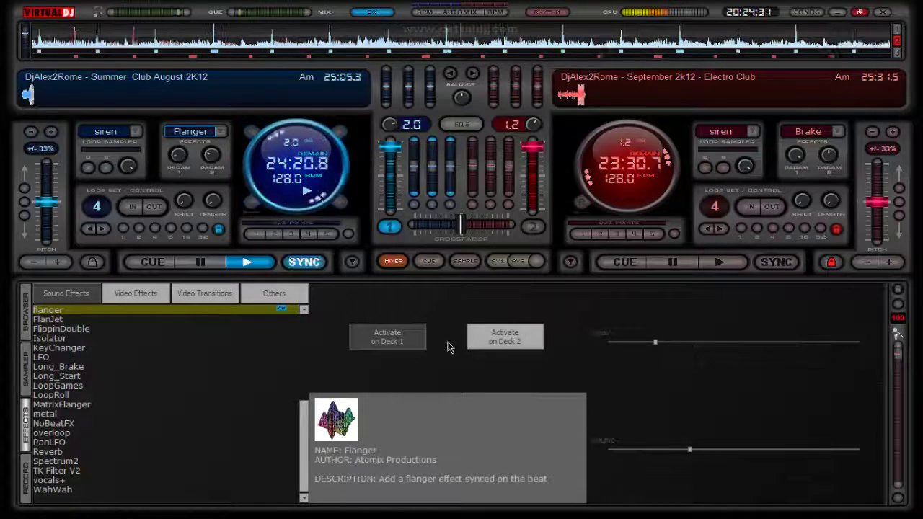
Step: Turn off the flanger on deck 1, and try the FlanJet effect there before switching it off again
left_click(397, 339)
scroll(100, 354, "up", 4)
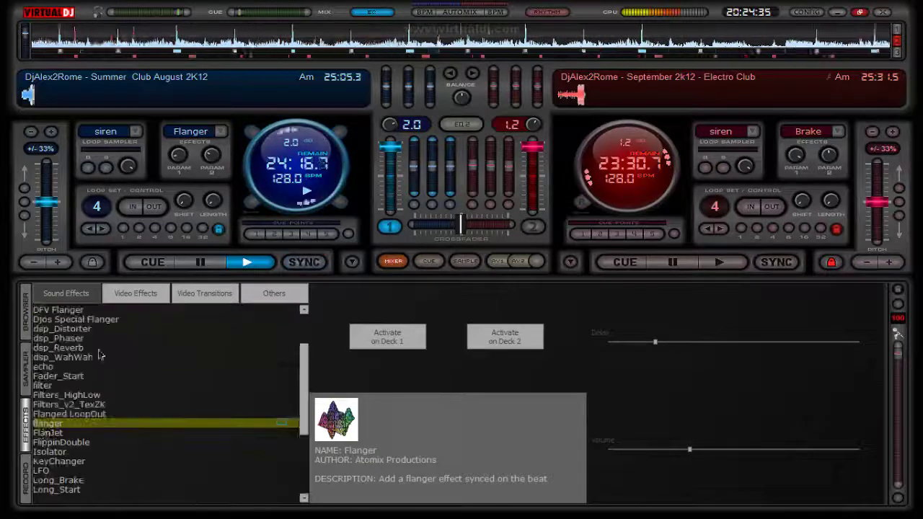
left_click(43, 433)
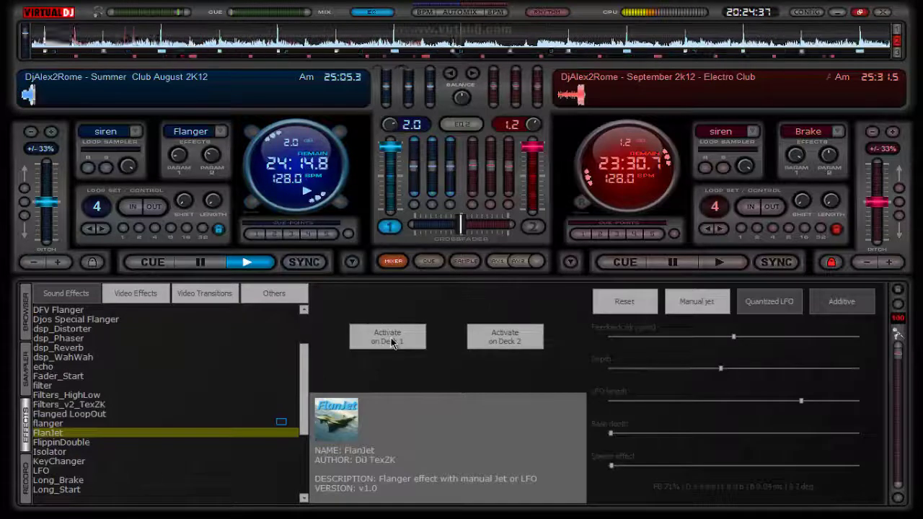
left_click(394, 341)
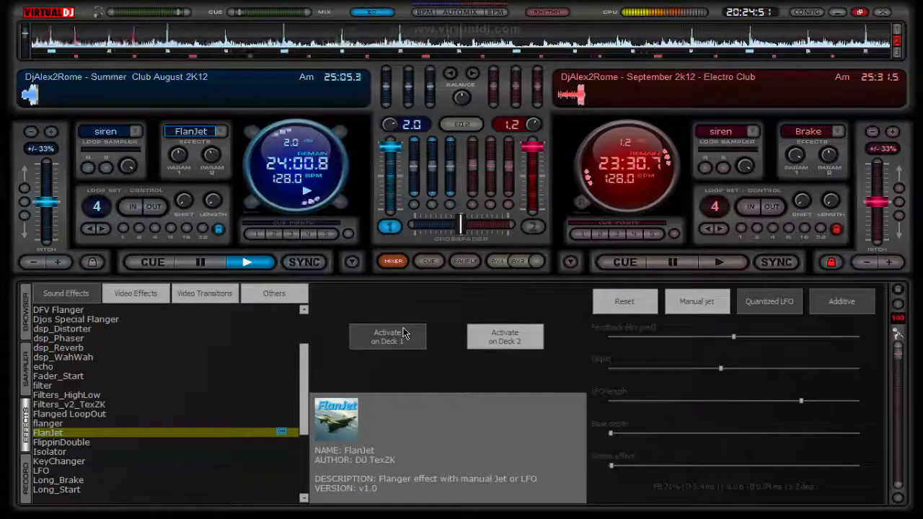
left_click(399, 337)
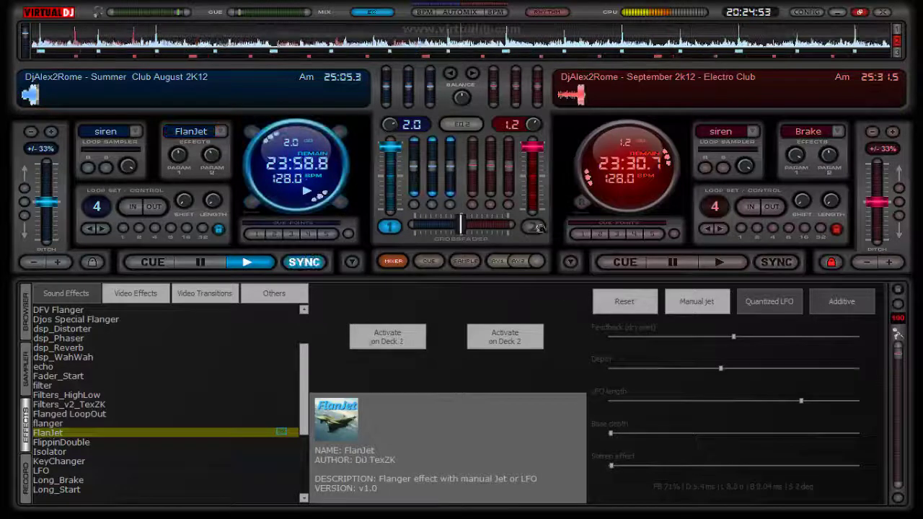
Step: Load the Summer Club July 2K12 track onto deck 2
left_click(30, 320)
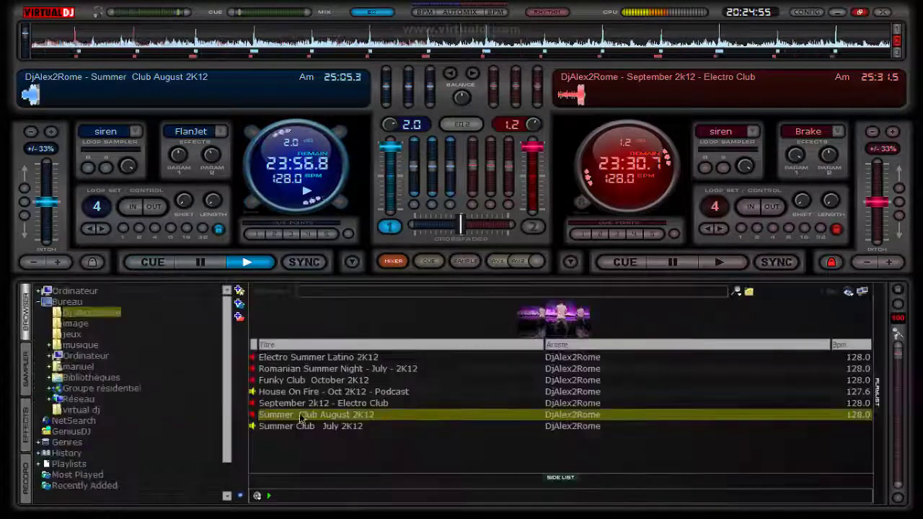
left_click(317, 428)
left_click_drag(380, 395, 652, 199)
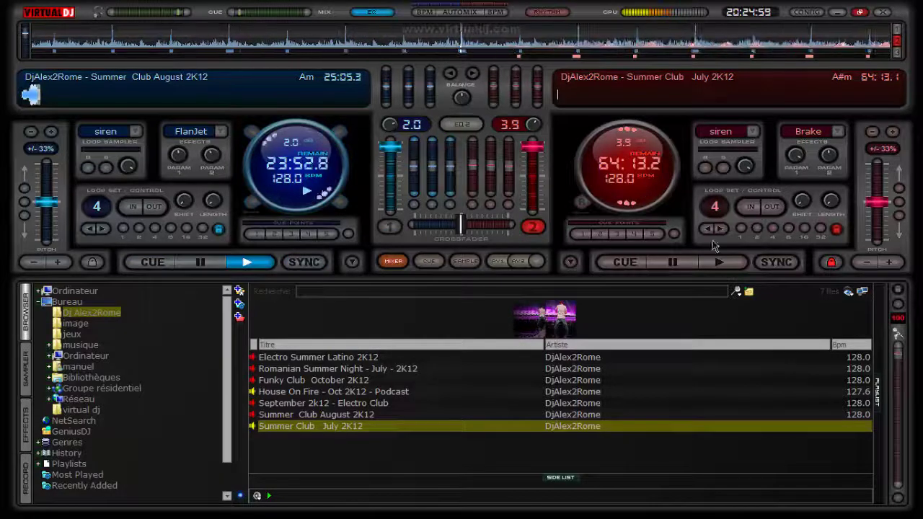
Step: Choose Long_Brake as deck 1's effect and bring up its settings in the sound effects list
left_click(18, 361)
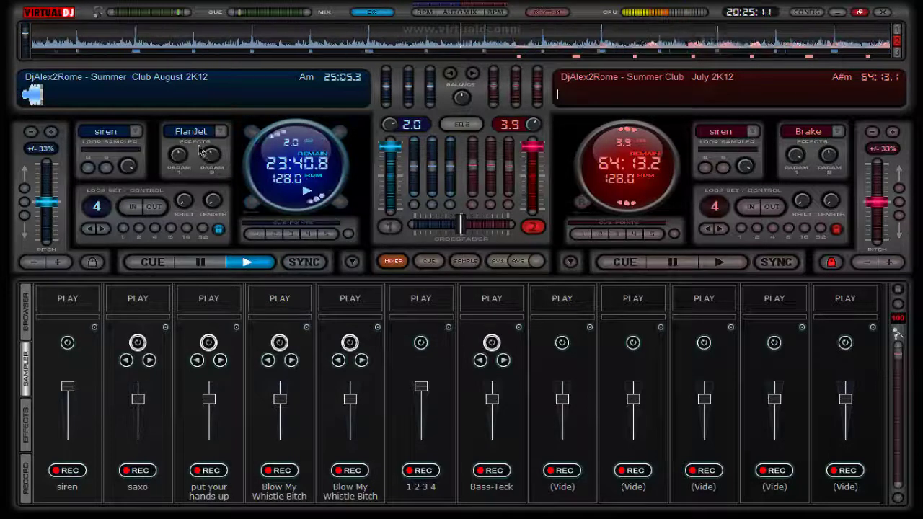
left_click(219, 131)
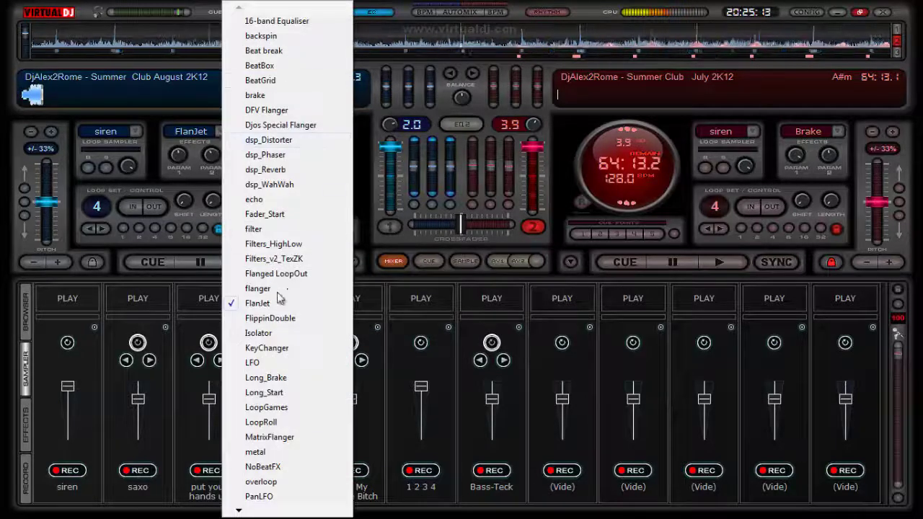
left_click(270, 379)
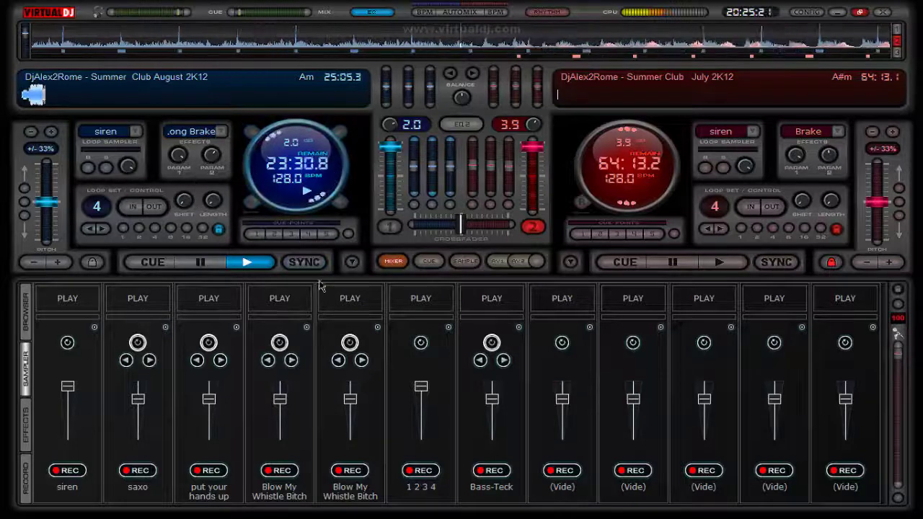
left_click(26, 425)
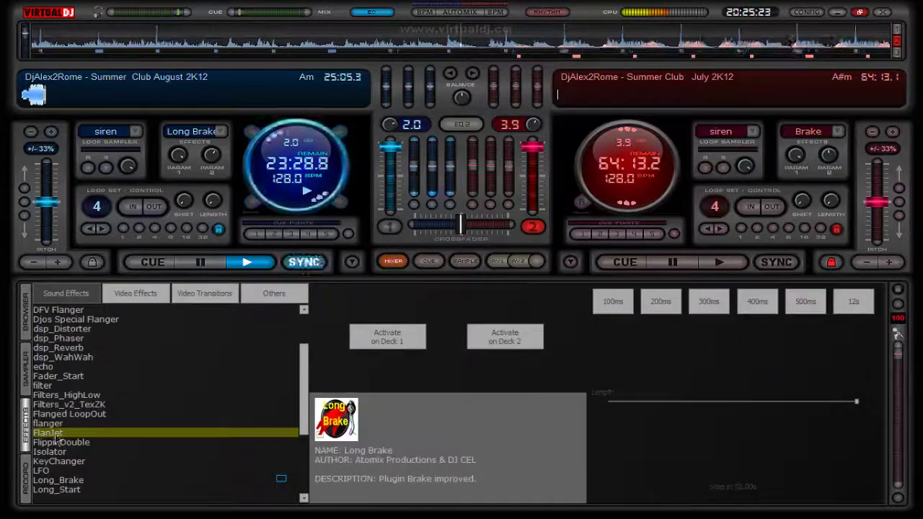
scroll(107, 460, "down", 2)
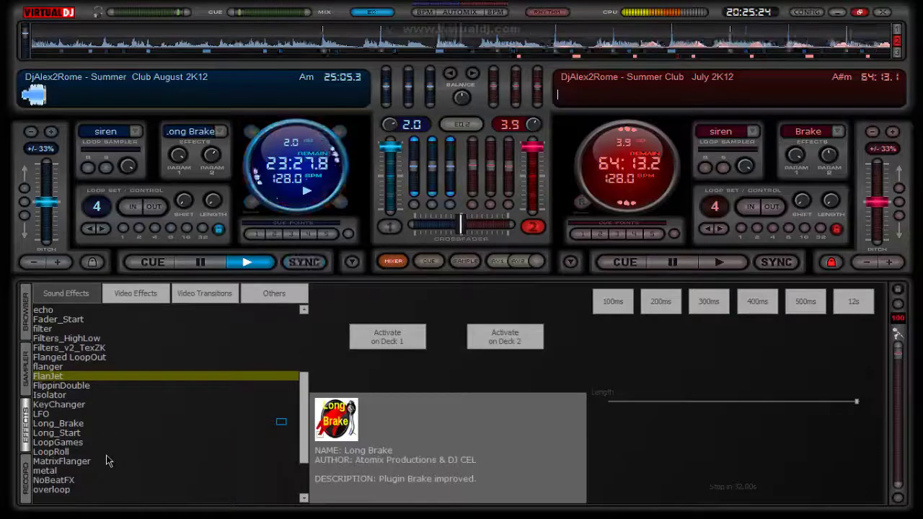
left_click(82, 425)
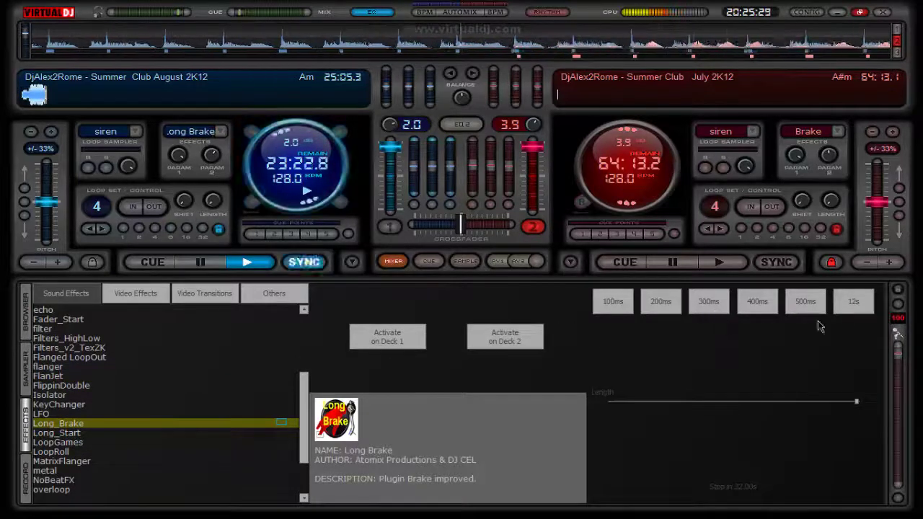
Step: Try Long Brake's 12s and 100ms presets, set its length to the 32-second maximum, and briefly activate it on deck 1
left_click(852, 311)
left_click(604, 306)
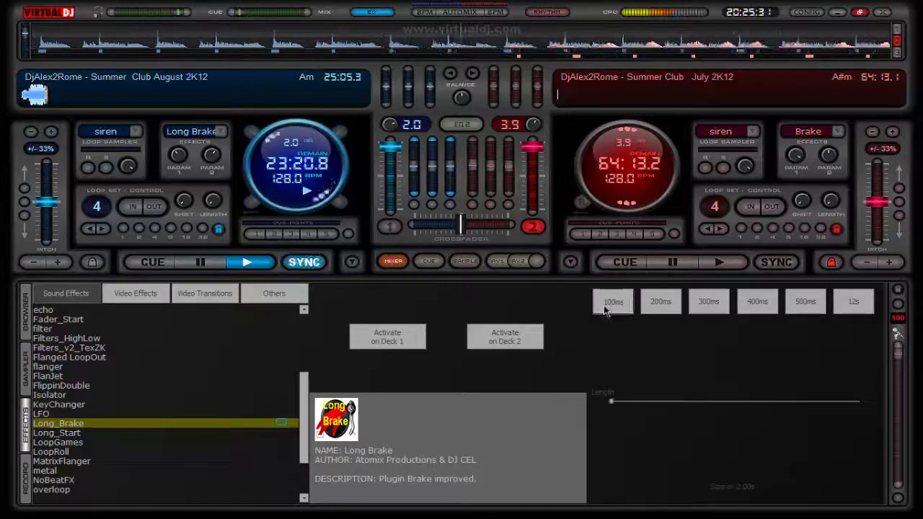
left_click_drag(612, 401, 869, 400)
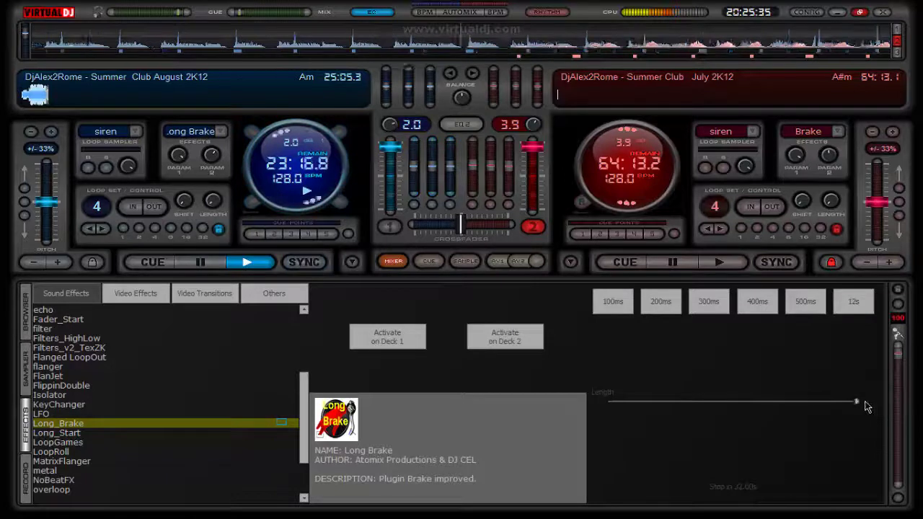
left_click(415, 342)
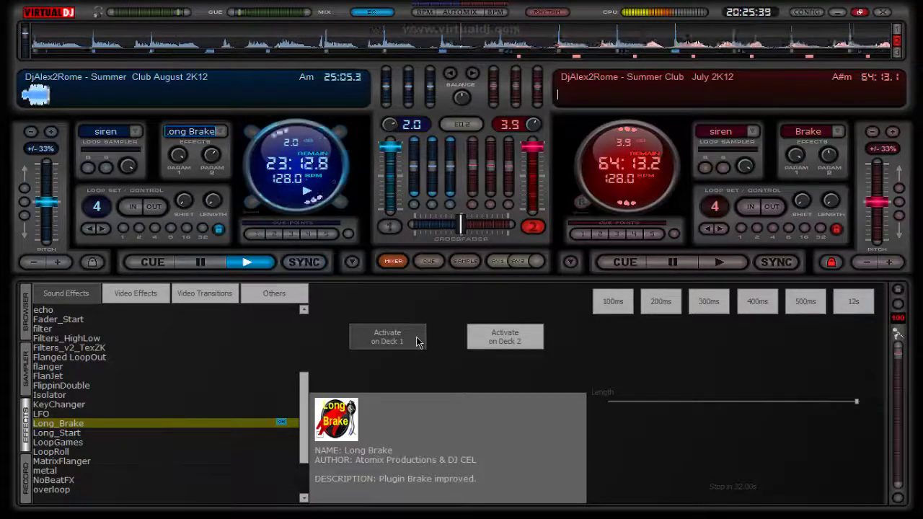
Step: Try the 16-band Equaliser on deck 1, slightly raising the 20 Hz band, and switch the effect off
scroll(97, 377, "up", 4)
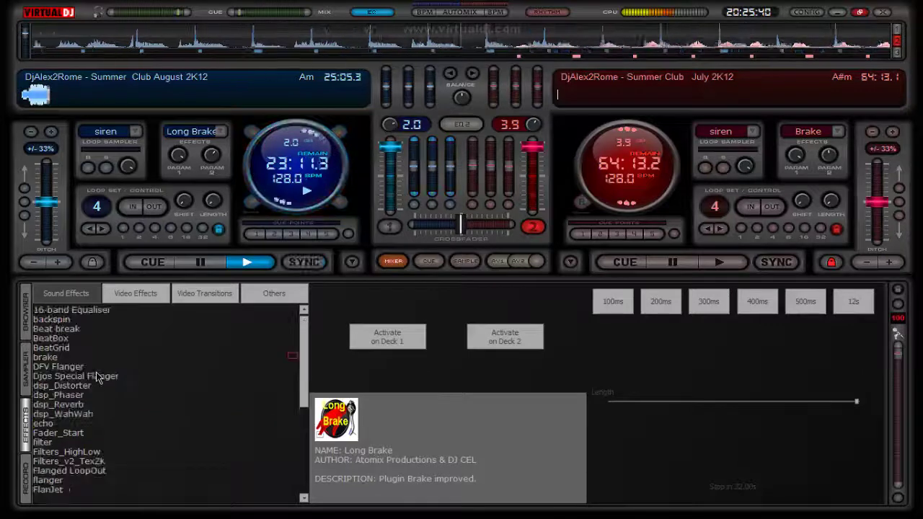
left_click(70, 310)
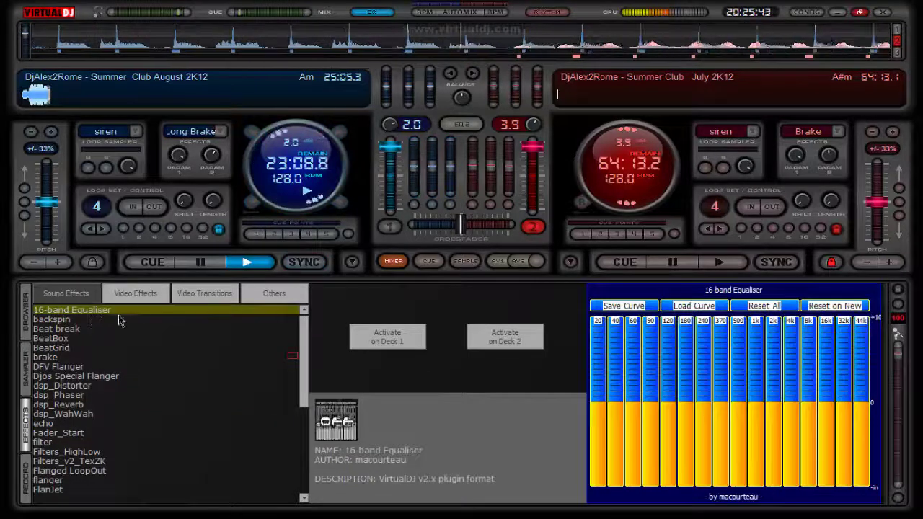
left_click(410, 340)
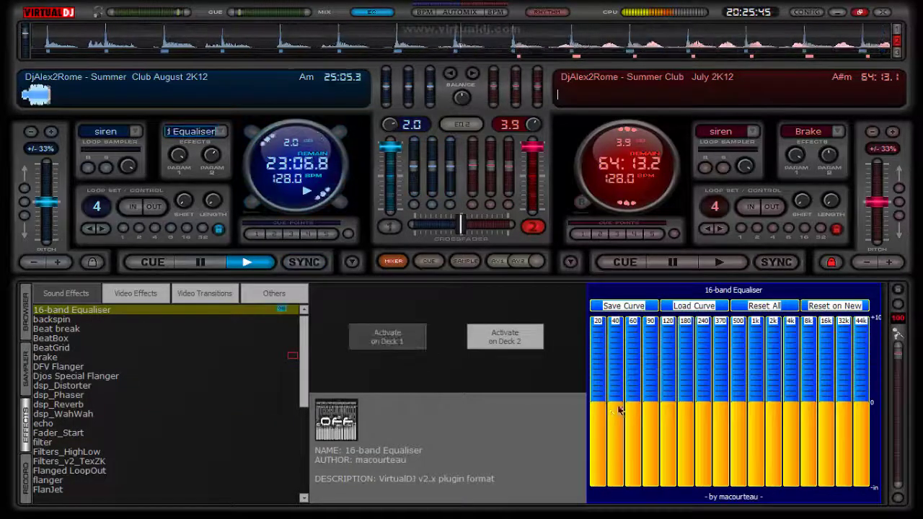
mouse_move(600, 415)
left_mouse_down()
mouse_move(600, 365)
mouse_move(605, 406)
left_mouse_up()
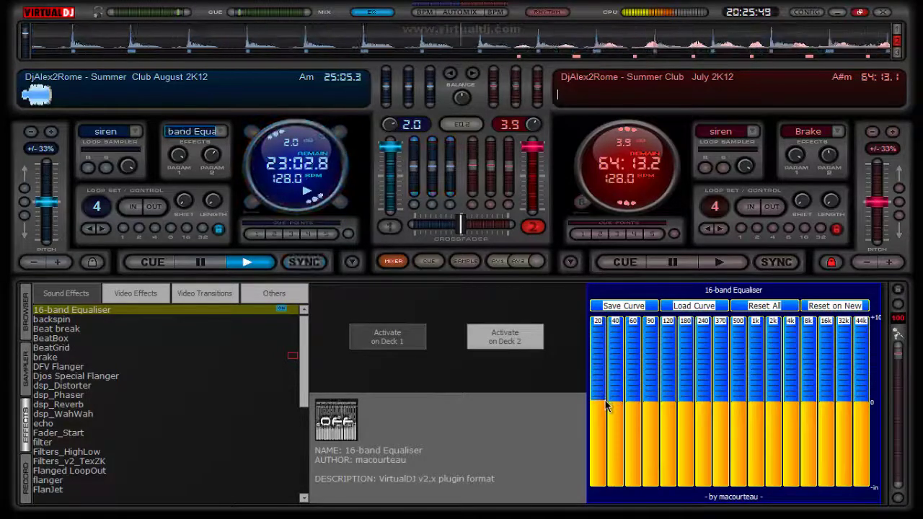
left_click(402, 342)
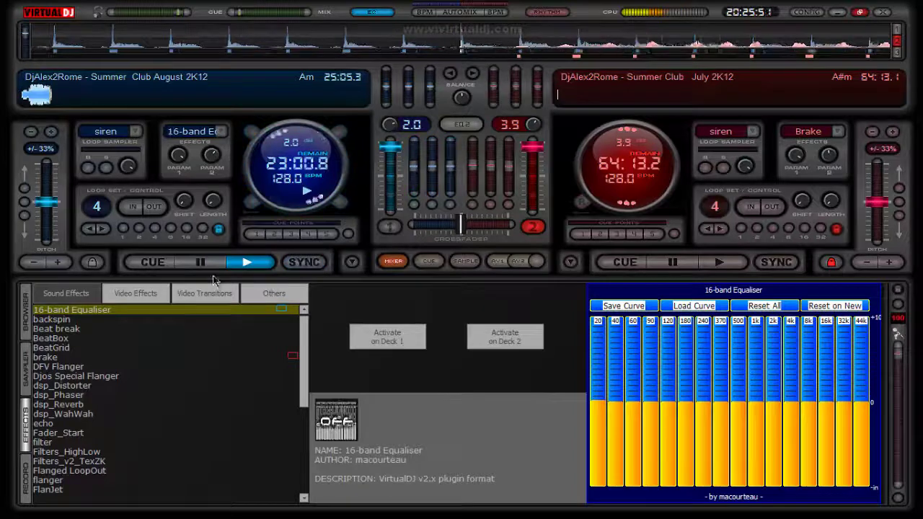
Step: Play the first Blow My Whistle Bitch sample in the sampler and lower deck 1's volume to about 21%
left_click(28, 374)
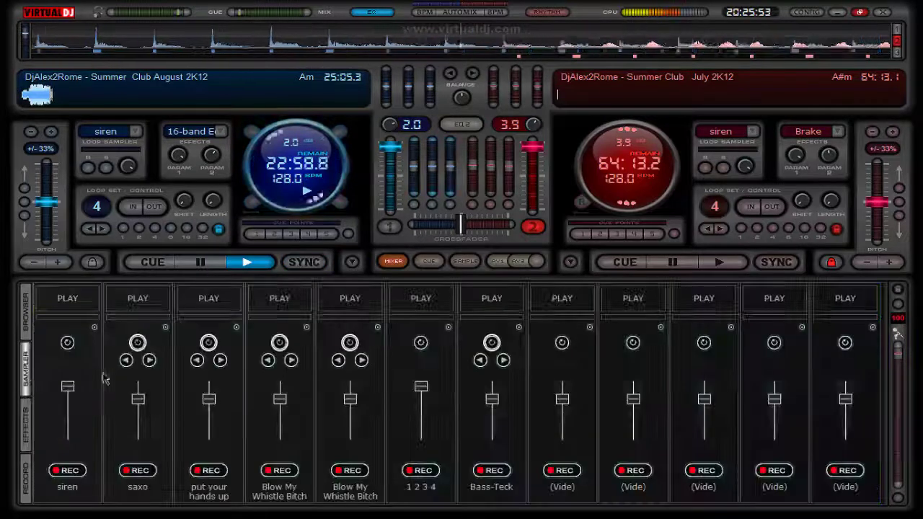
left_click(280, 300)
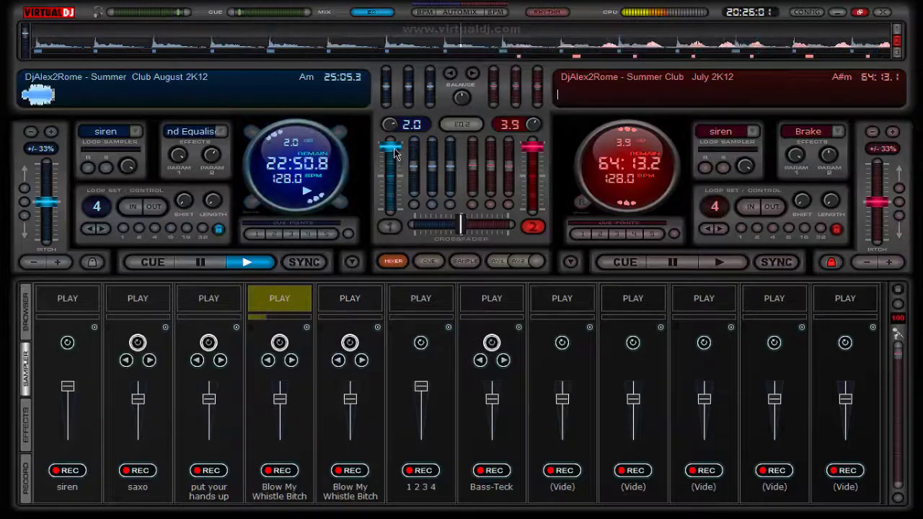
left_click_drag(394, 154, 391, 193)
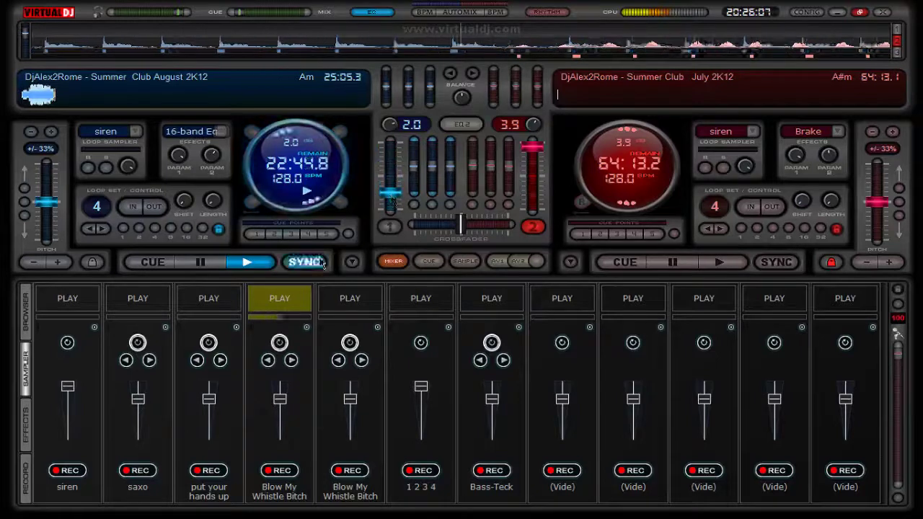
Step: Shorten the playing sample's loop until looping is off, and bring deck 1's volume back up to full
left_click(268, 360)
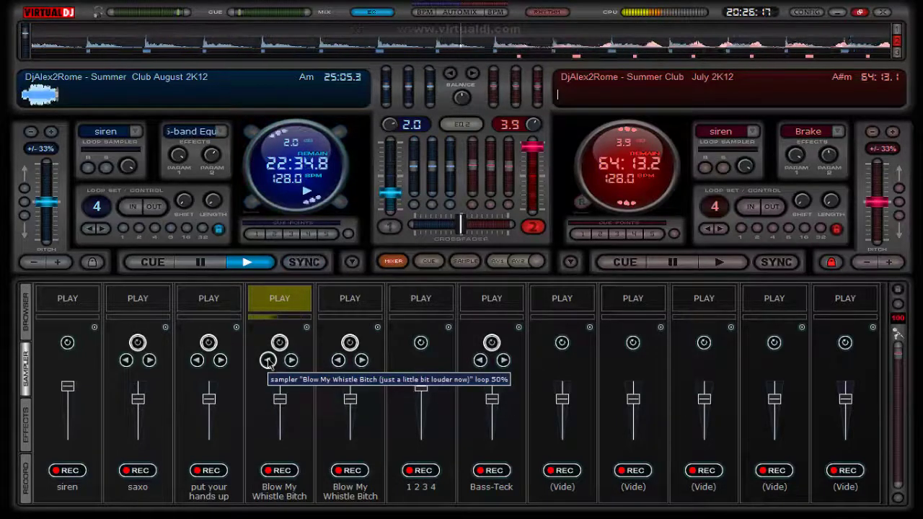
left_click(268, 361)
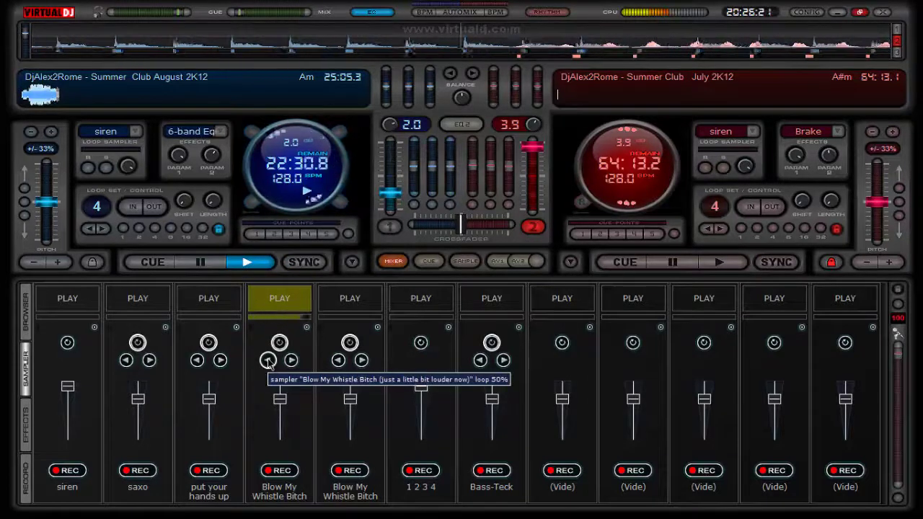
left_click(268, 361)
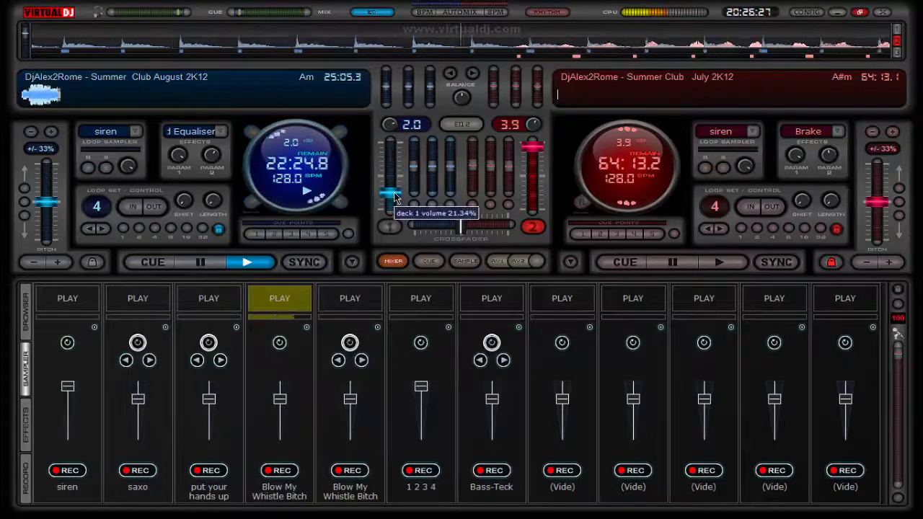
left_click_drag(393, 196, 391, 146)
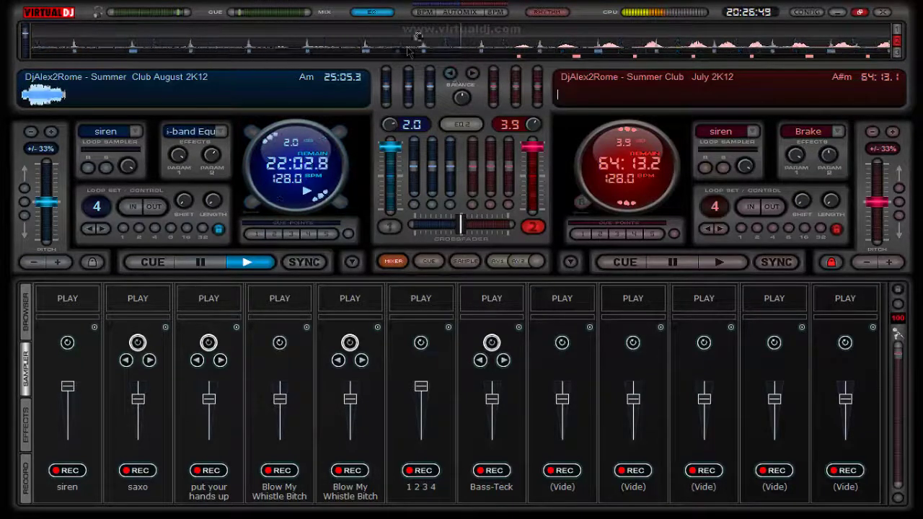
Step: Look through the central panel's alternative views, including video effects and crossfaders, and return to the EQ view
left_click(370, 13)
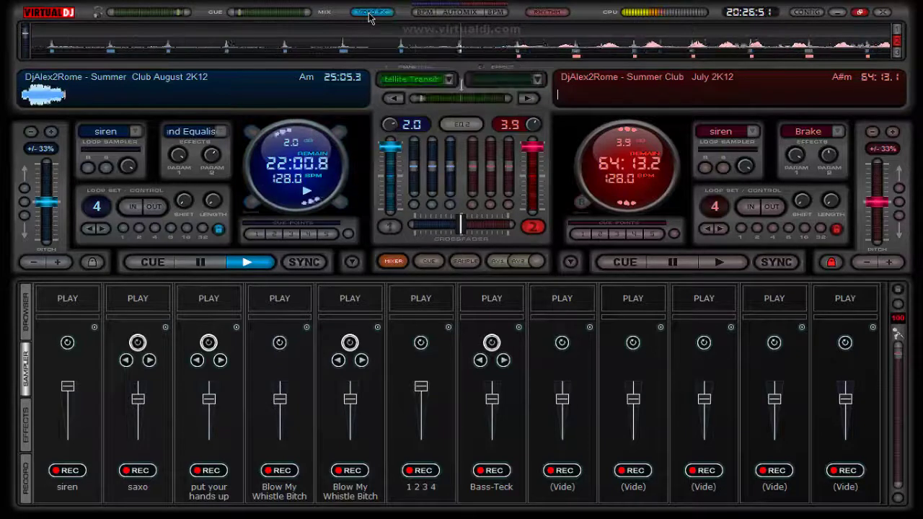
left_click(370, 13)
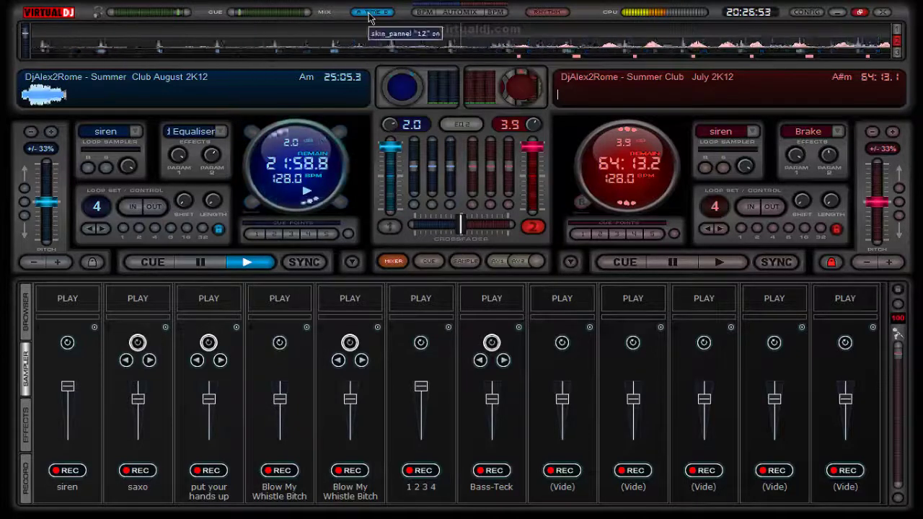
left_click(370, 13)
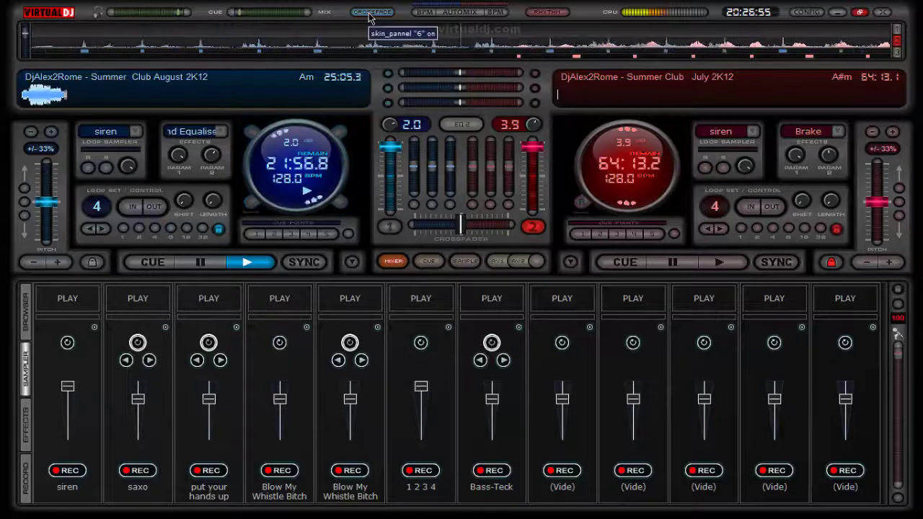
left_click(370, 13)
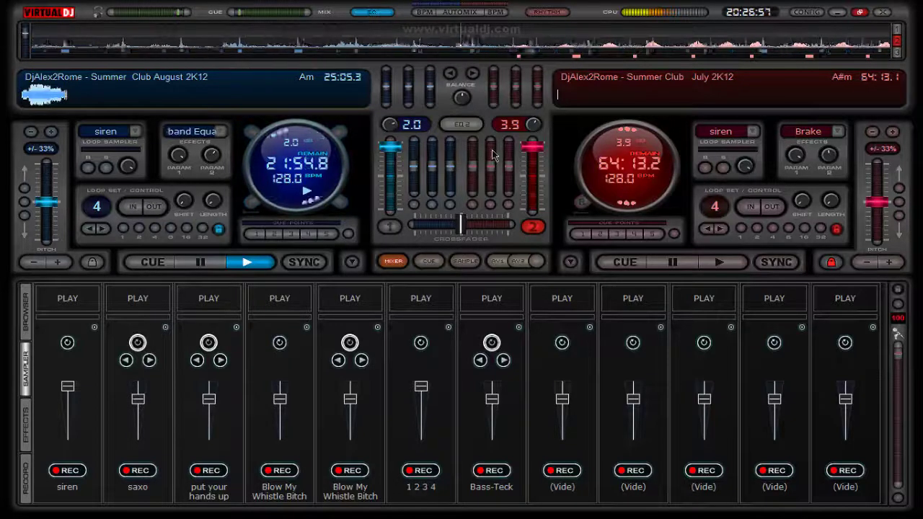
Step: Start Summer Club July 2K12 on deck 2 and take deck 1 out by killing its equalizer bands and stopping it
left_click(717, 266)
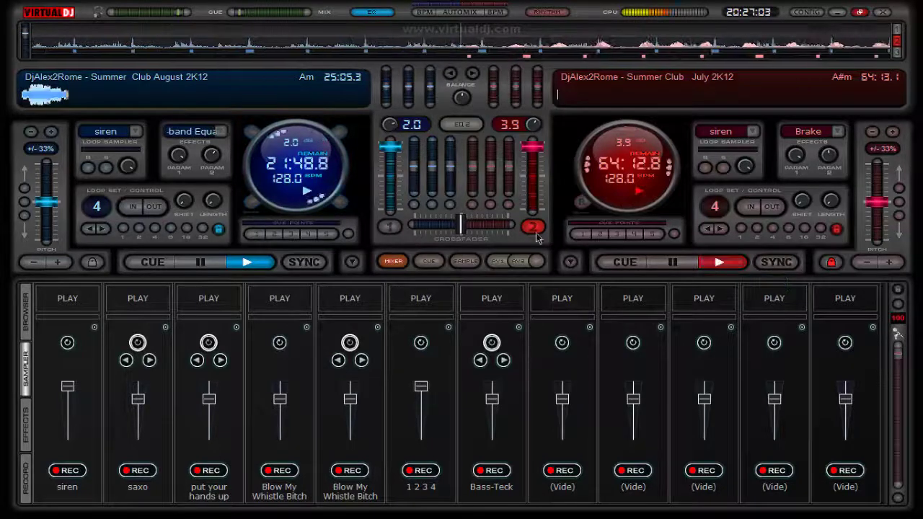
left_click(433, 206)
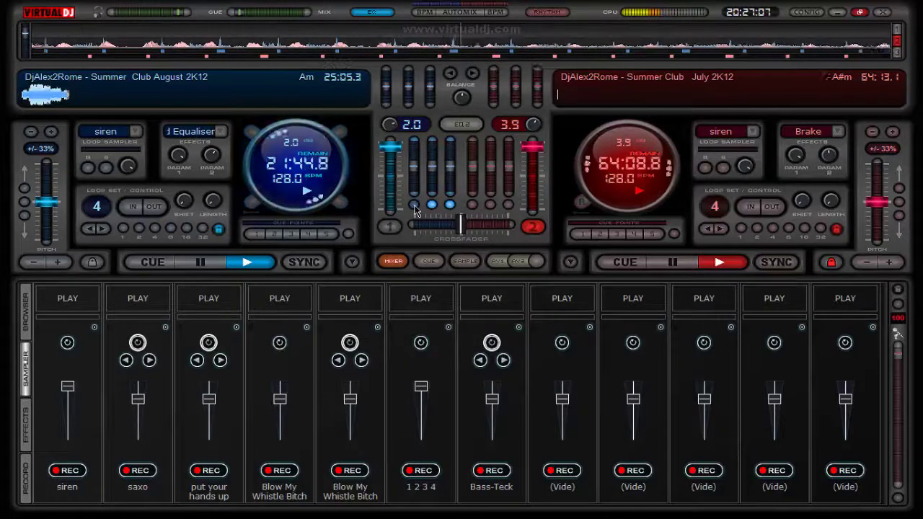
left_click(413, 205)
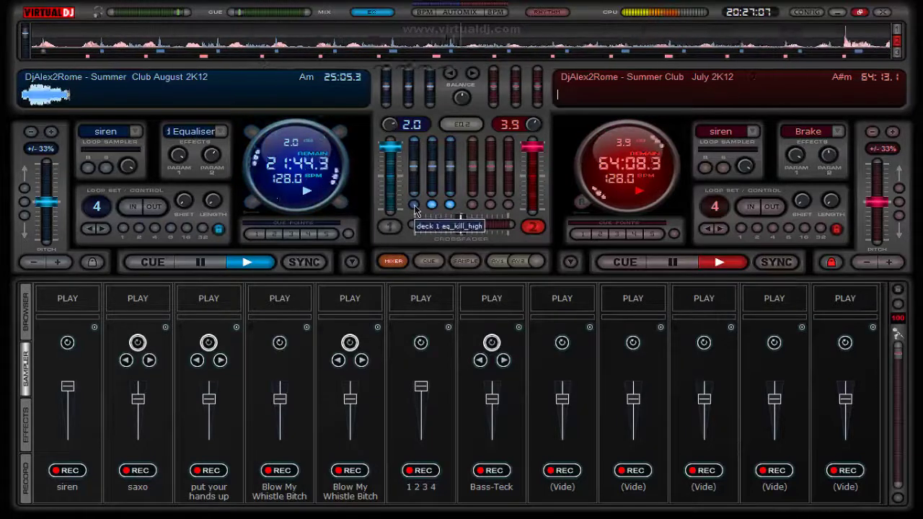
double_click(201, 262)
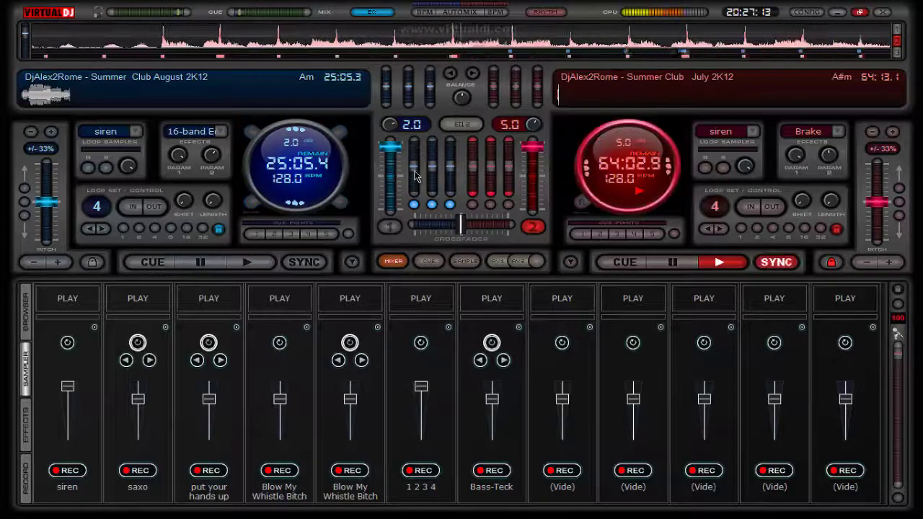
Step: Briefly kill the high and mid equalizer bands on deck 2 and restore both of them
left_click(472, 204)
left_click(490, 204)
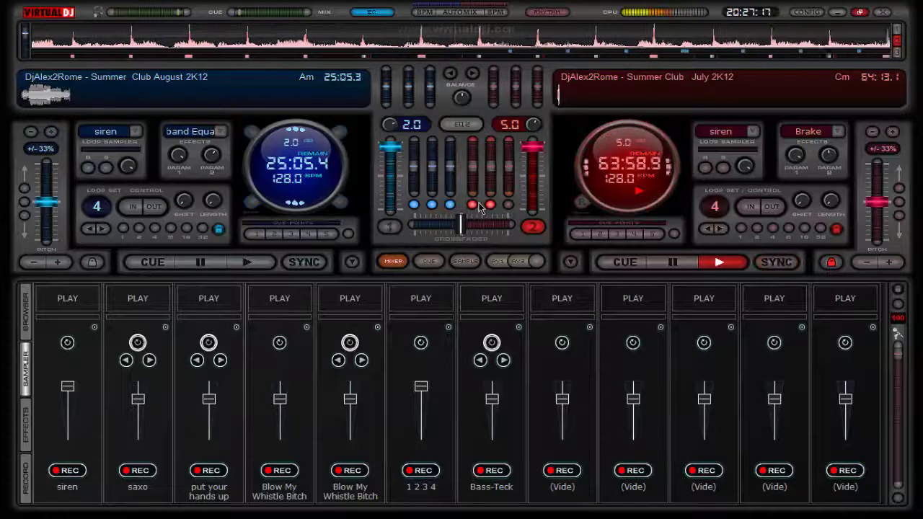
left_click(488, 207)
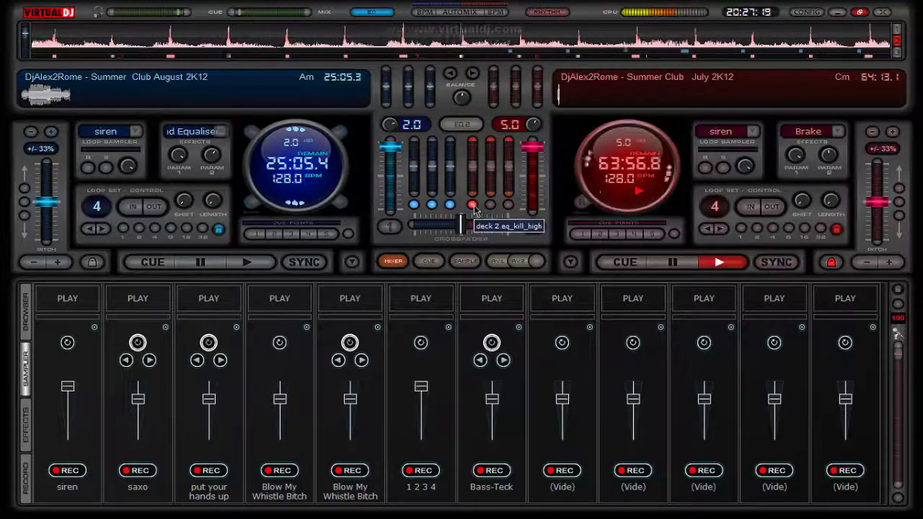
left_click(473, 205)
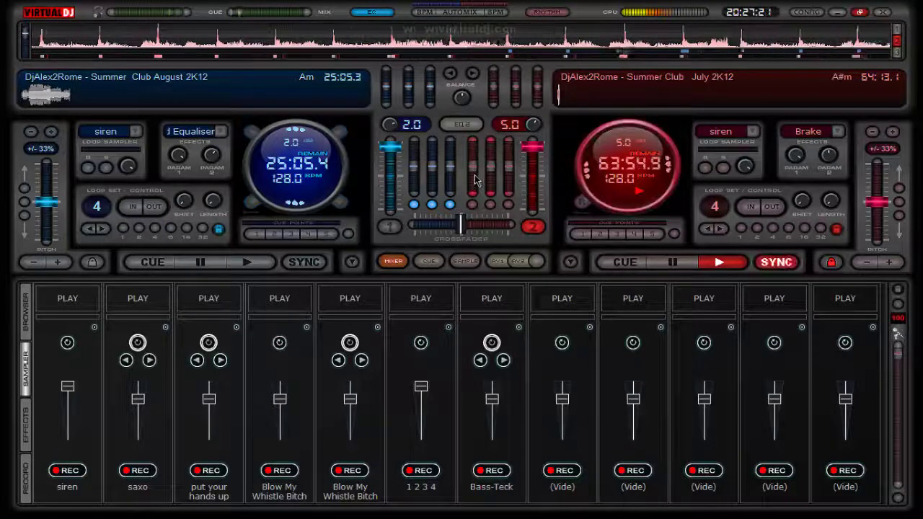
Step: Release the low, mid and high equalizer kills on deck 1
left_click(449, 206)
left_click(431, 206)
left_click(415, 206)
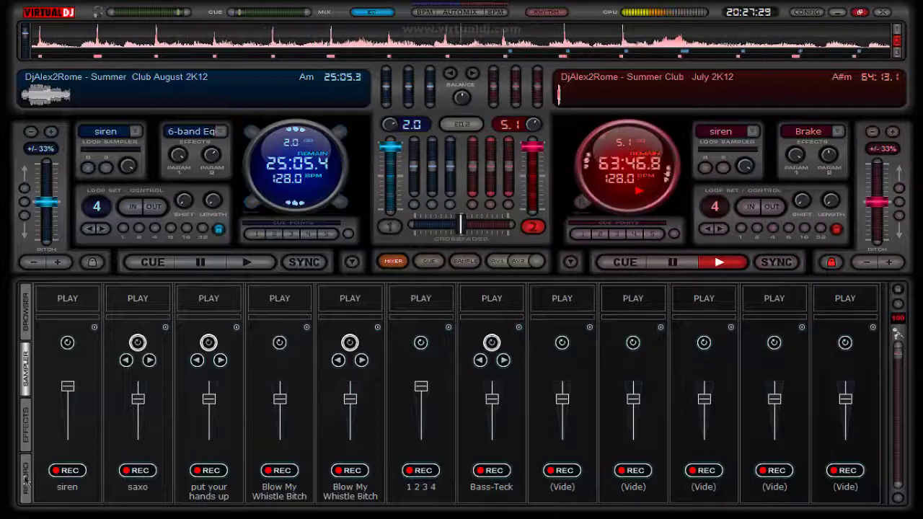
Step: Look through the sound effects list and the audio recording options, and return to the track browser
left_click(32, 426)
scroll(82, 360, "down", 5)
scroll(65, 403, "up", 5)
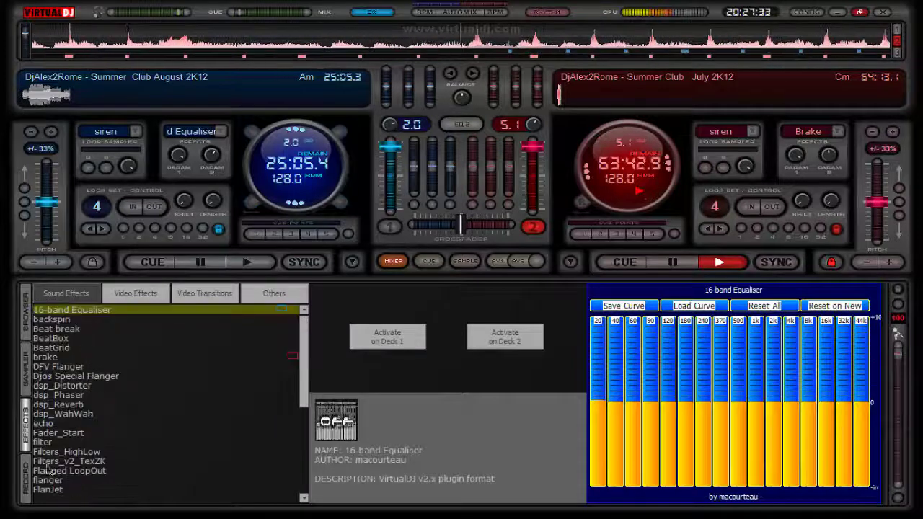
left_click(33, 479)
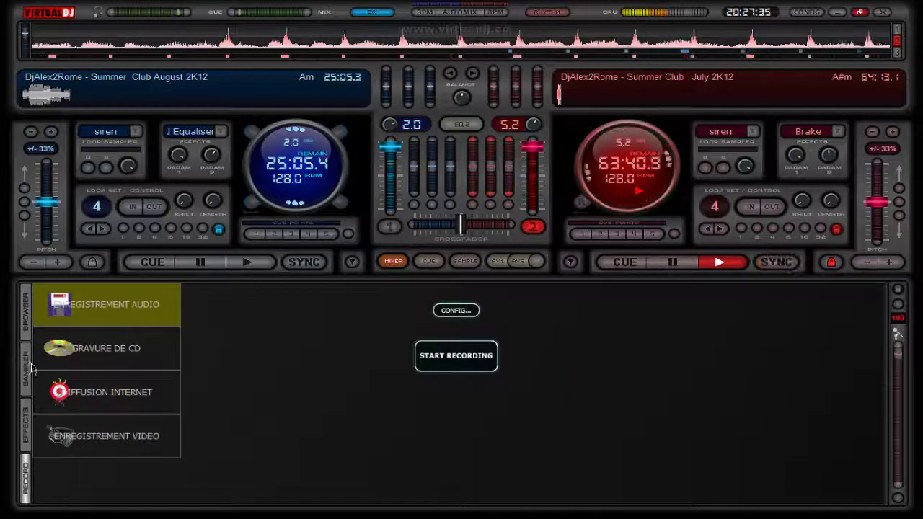
left_click(29, 326)
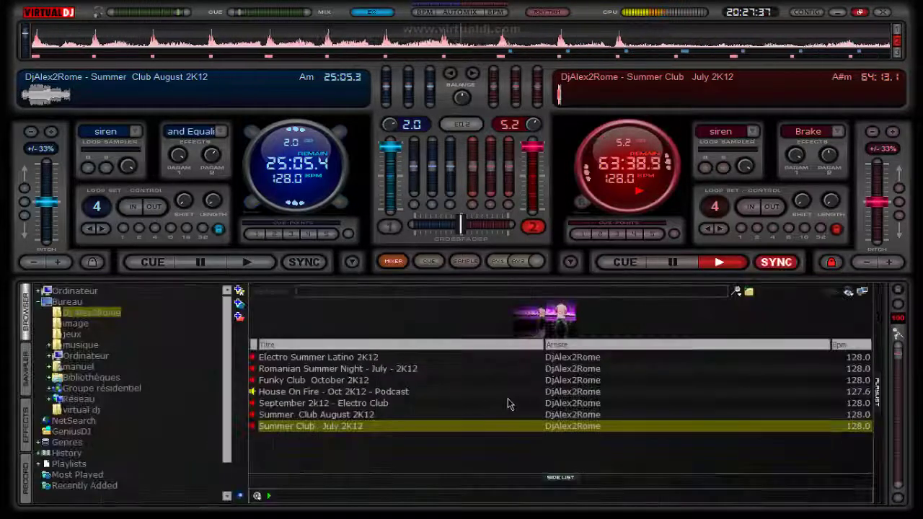